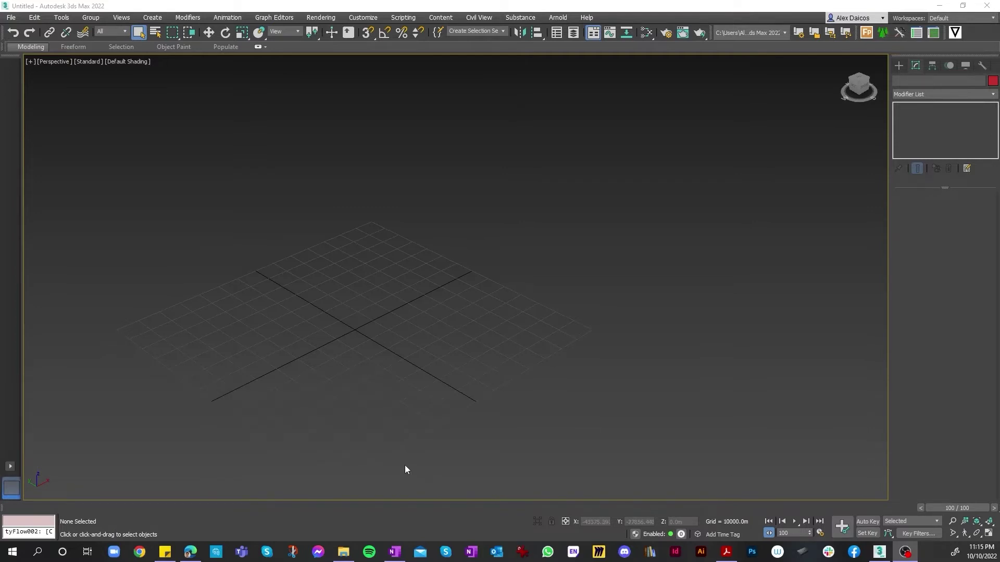
# Step: Create a tyFlow object from the Create panel at the perspective grid's centre
pyautogui.scroll(2, 398, 233)
pyautogui.scroll(-2, 387, 348)
pyautogui.click(906, 65)
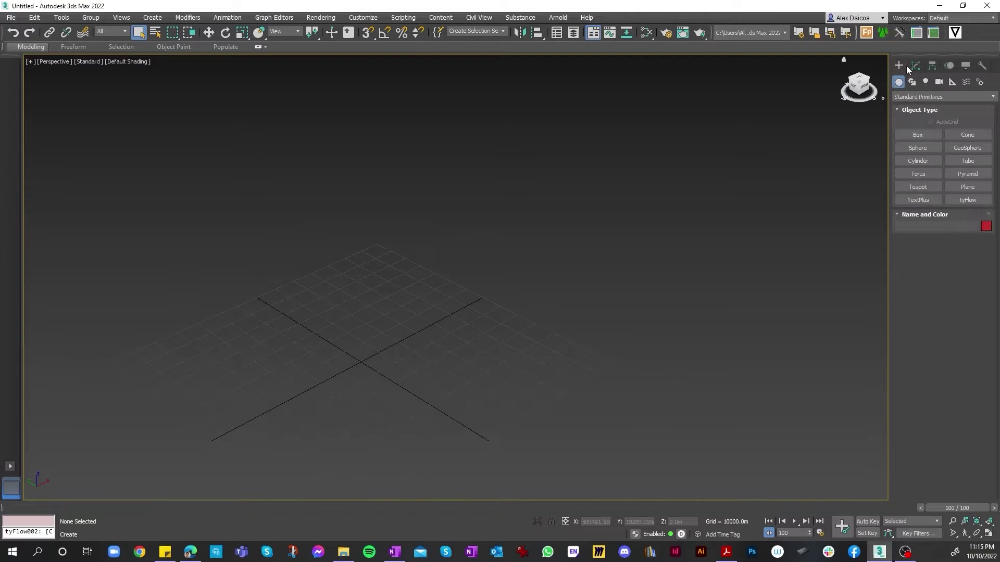
pyautogui.click(958, 201)
pyautogui.scroll(-2, 418, 371)
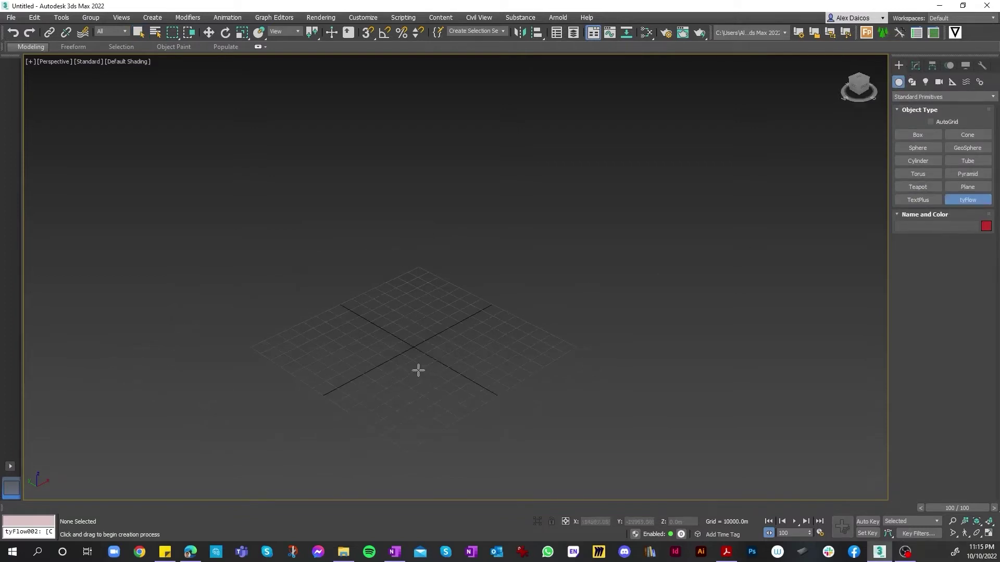
pyautogui.scroll(3, 417, 335)
pyautogui.click(409, 319)
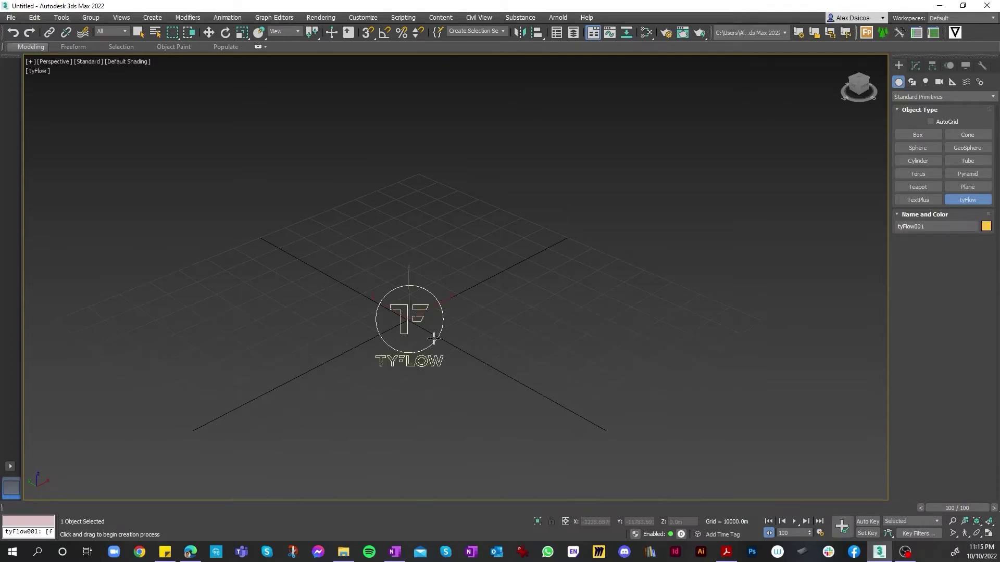
# Step: In the Modify panel, set tyFlow001's PhysX default gravity value to -1
pyautogui.click(914, 69)
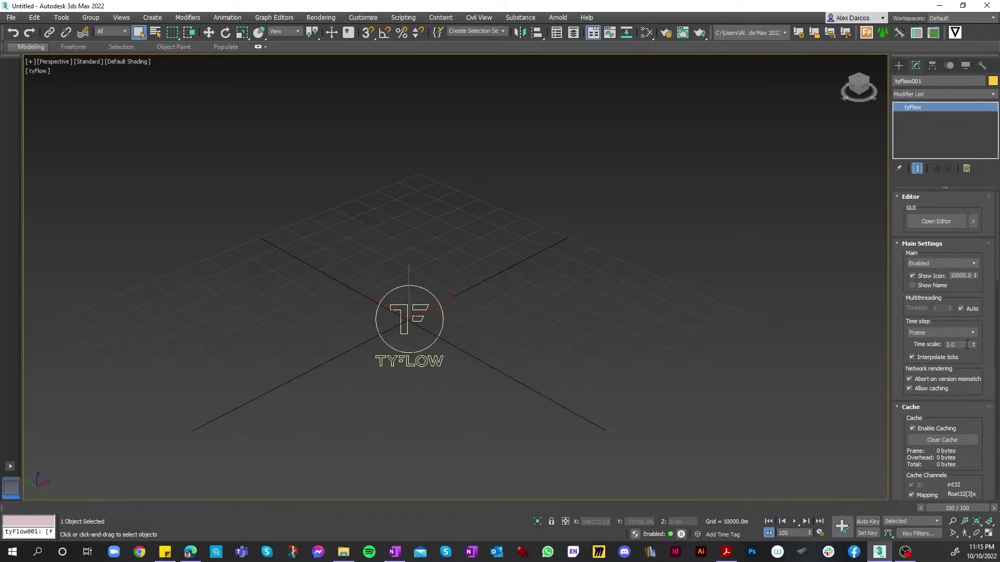
pyautogui.scroll(-10, 951, 408)
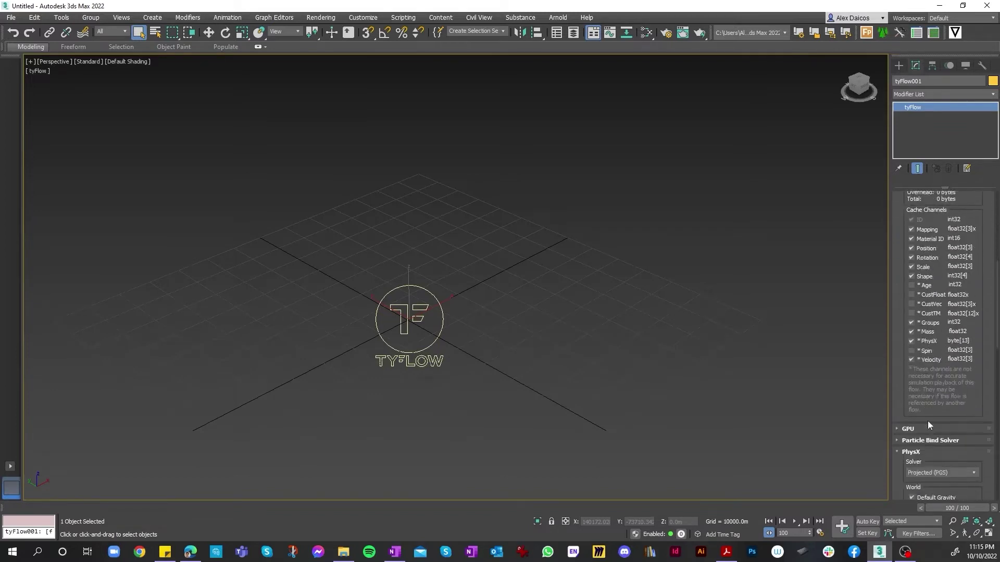
pyautogui.scroll(-10, 930, 425)
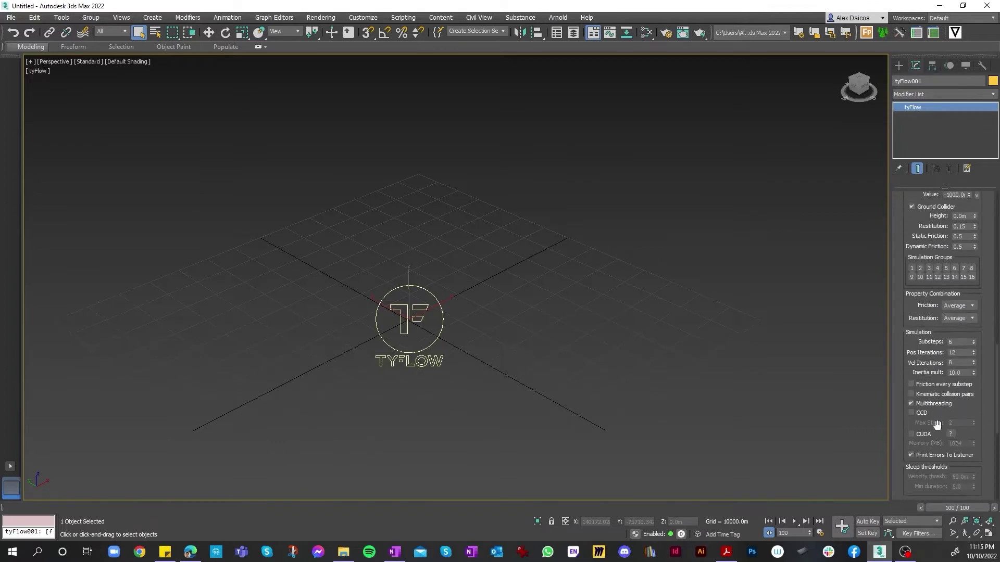
pyautogui.scroll(-3, 926, 426)
pyautogui.scroll(12, 925, 360)
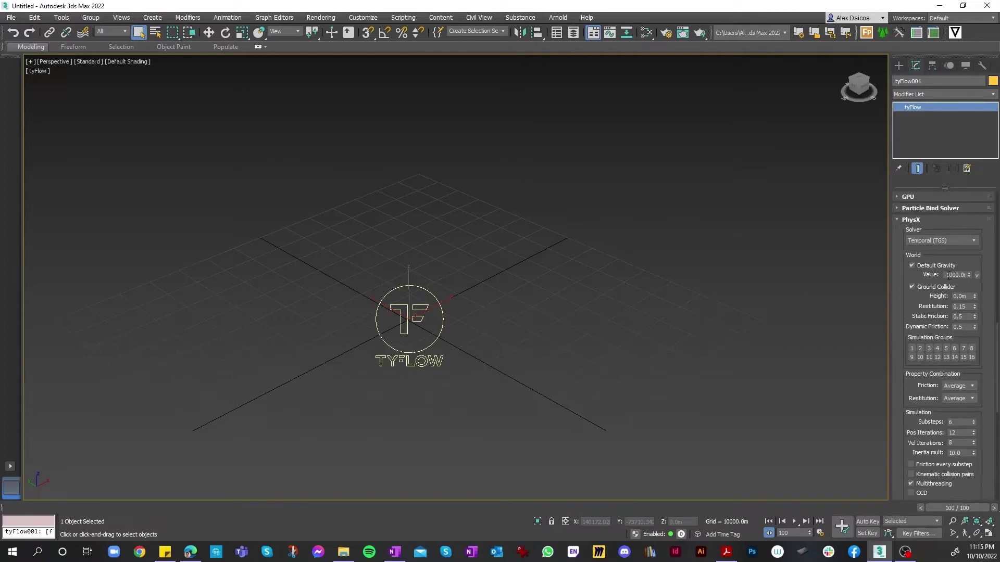
pyautogui.doubleClick(948, 275)
pyautogui.write('-1')
pyautogui.press('Return')
pyautogui.click(893, 258)
pyautogui.scroll(8, 910, 244)
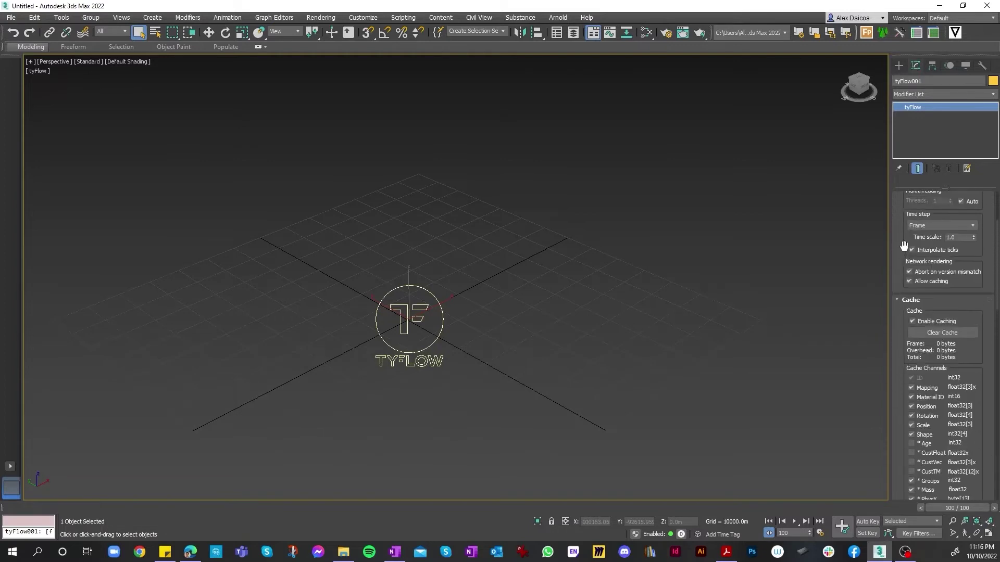
pyautogui.scroll(5, 903, 245)
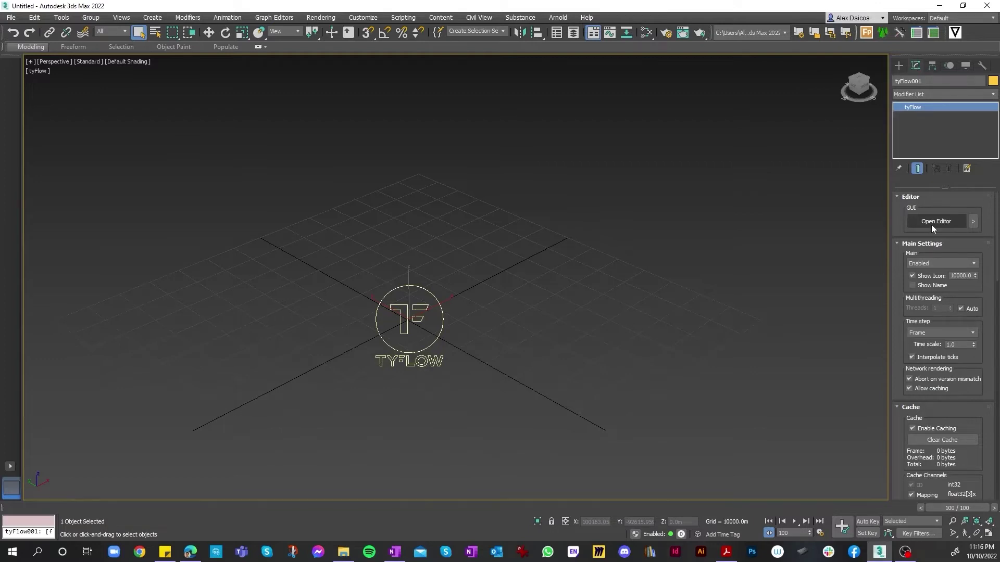
# Step: Open the tyFlow editor for tyFlow001 and scroll through its operator list
pyautogui.click(935, 223)
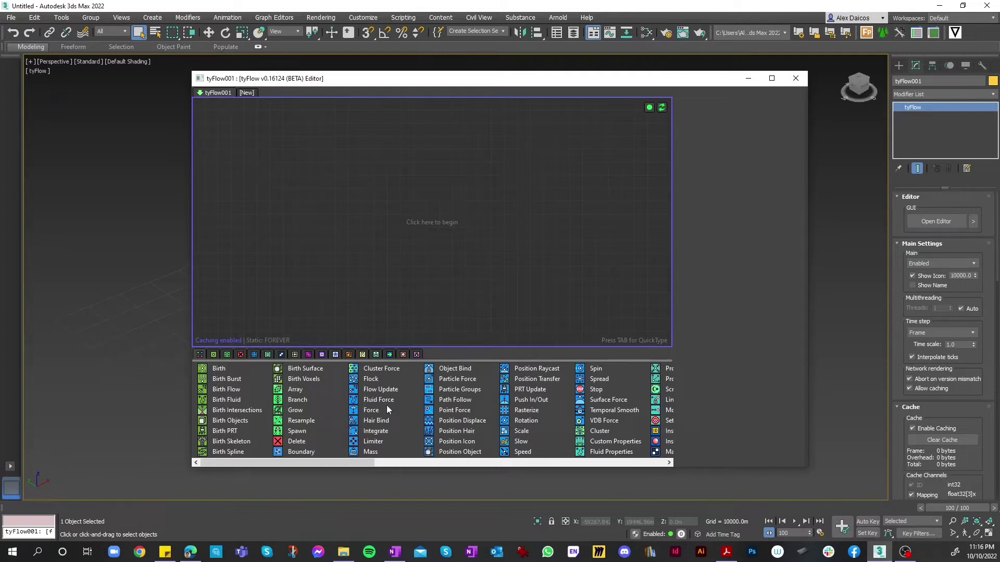
pyautogui.scroll(-5, 537, 409)
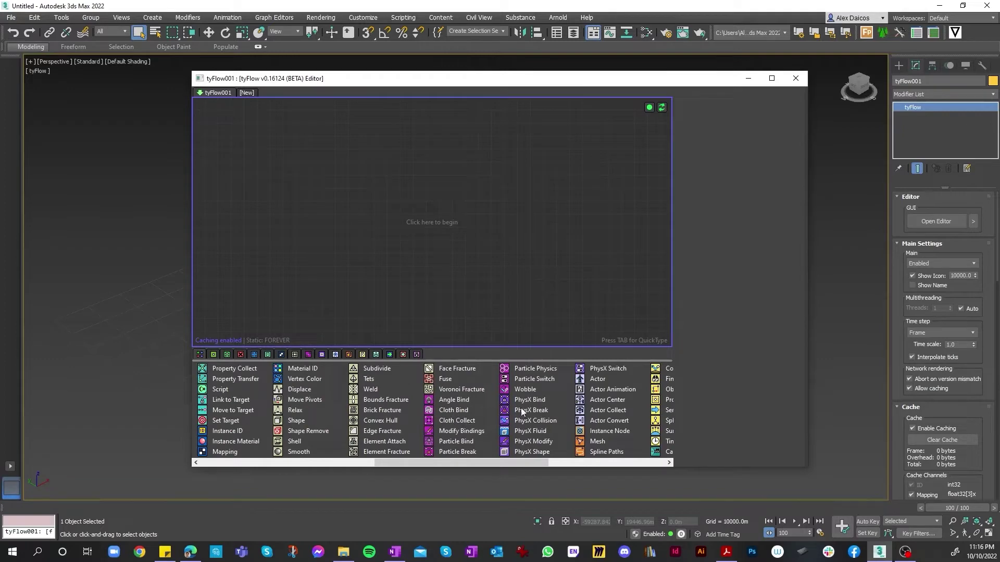
pyautogui.scroll(-4, 531, 411)
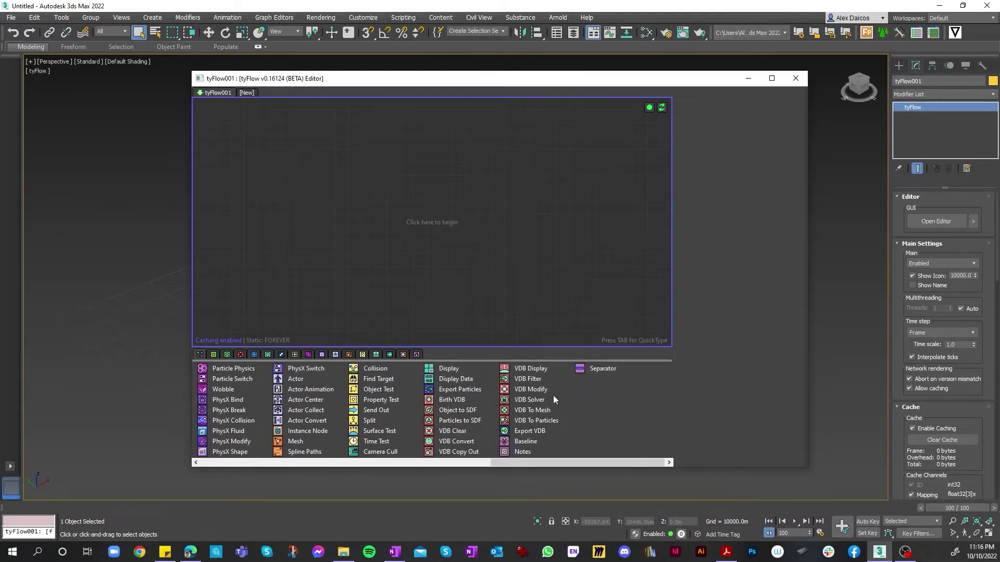
pyautogui.scroll(9, 397, 408)
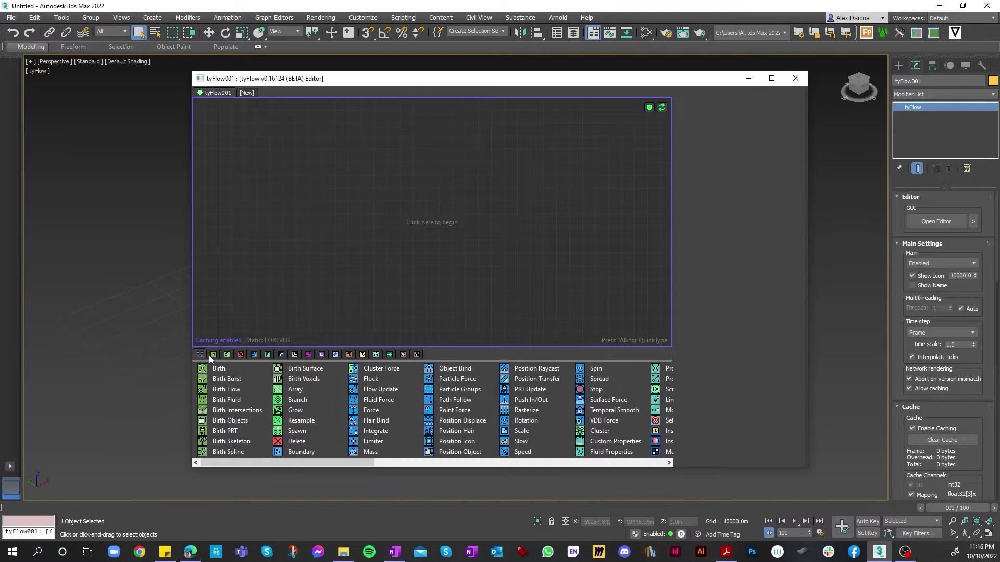
pyautogui.scroll(-9, 302, 417)
pyautogui.scroll(6, 567, 410)
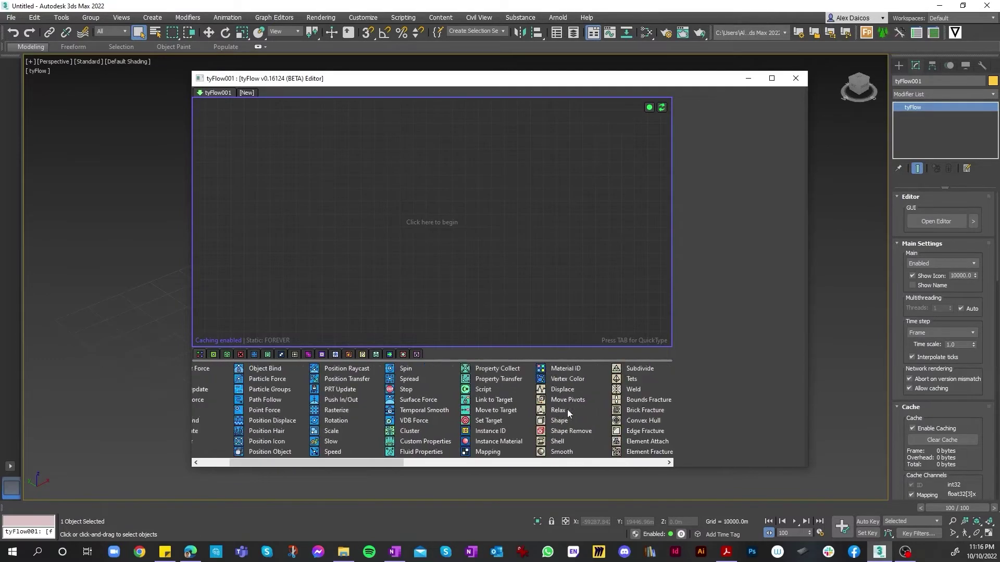
pyautogui.scroll(3, 552, 411)
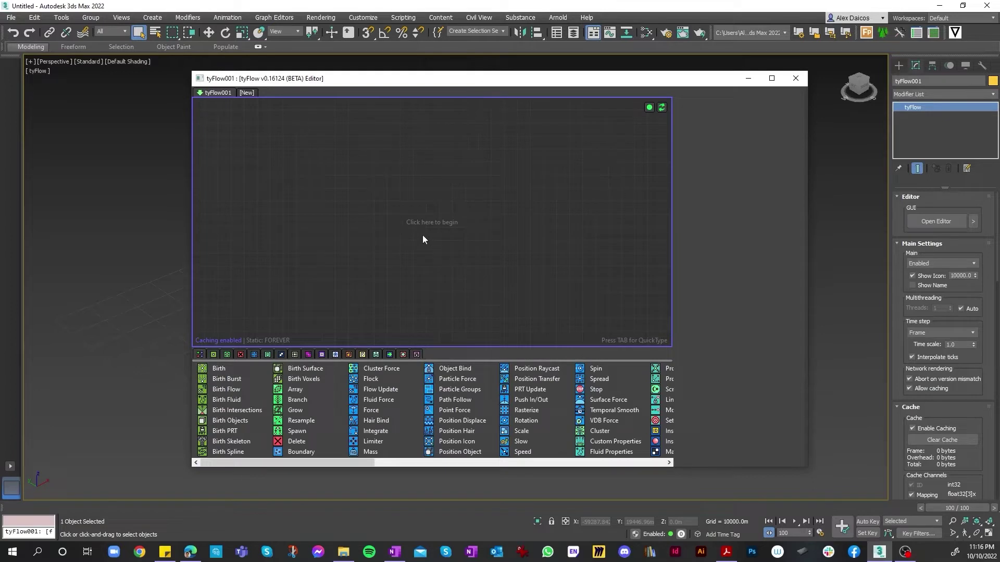
# Step: Add the Simple PhysX Flow preset from the canvas menu and nudge Event_001 up-left
pyautogui.rightClick(398, 222)
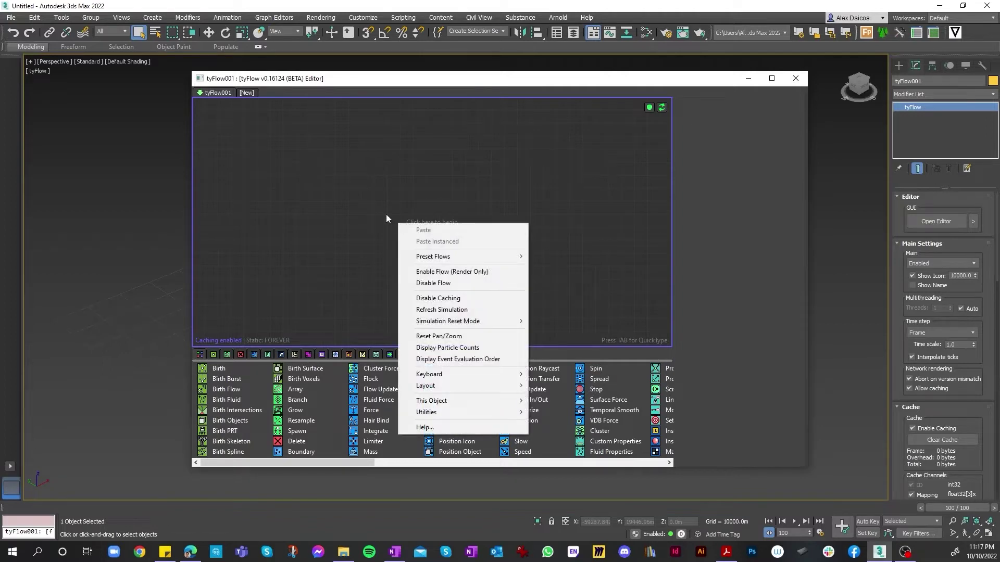
pyautogui.click(394, 222)
pyautogui.rightClick(394, 216)
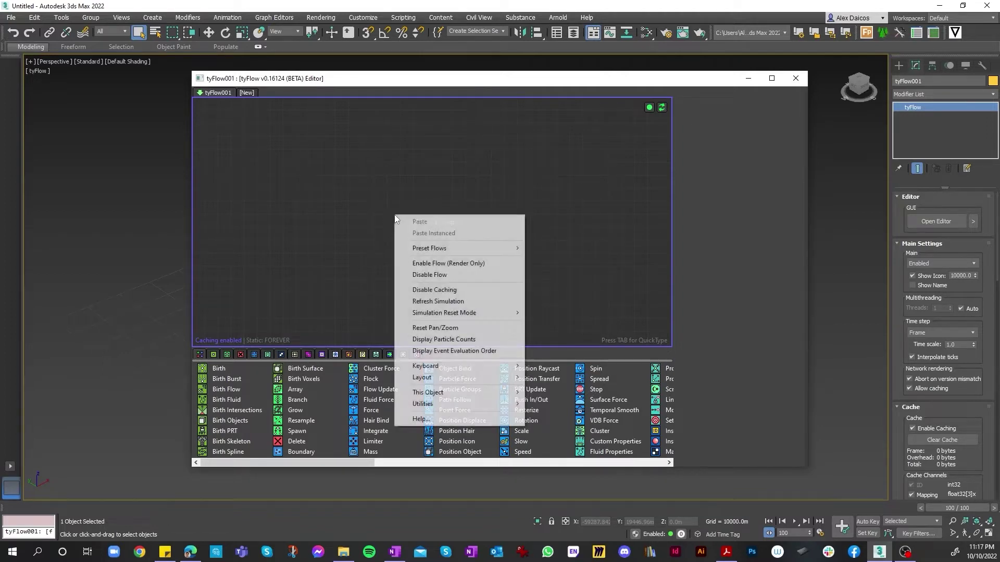
pyautogui.moveTo(432, 248)
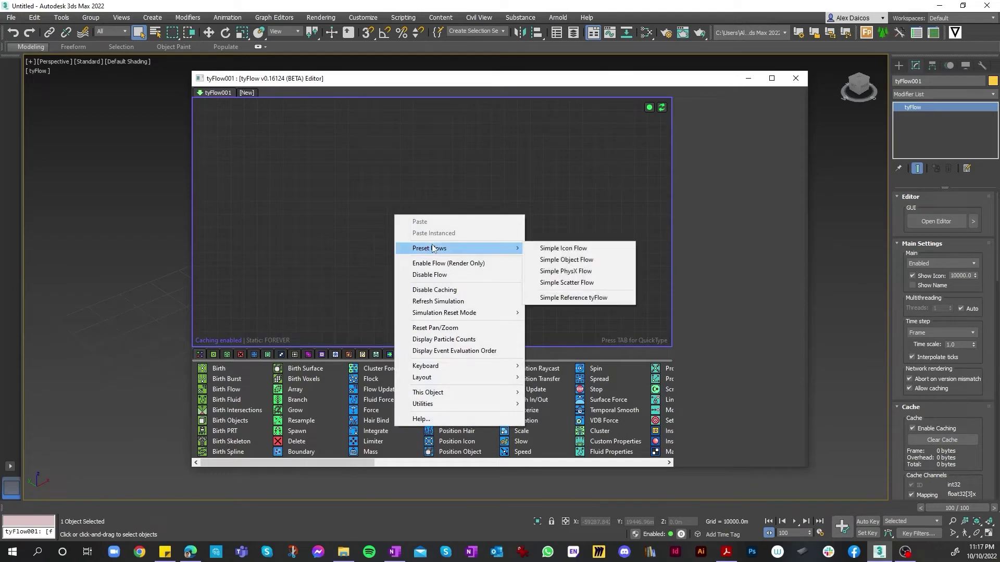
pyautogui.click(576, 273)
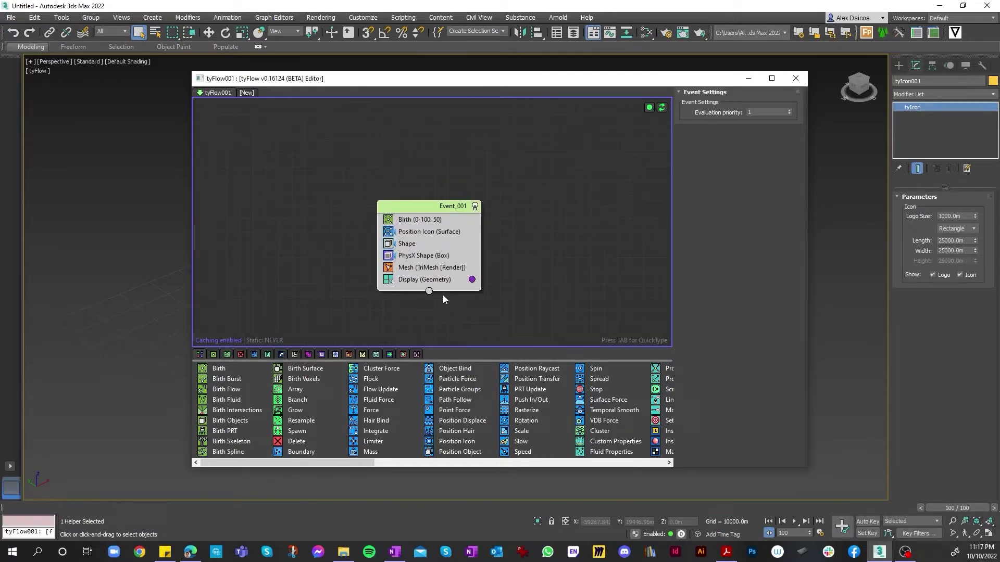
pyautogui.moveTo(453, 210); pyautogui.dragTo(444, 194)
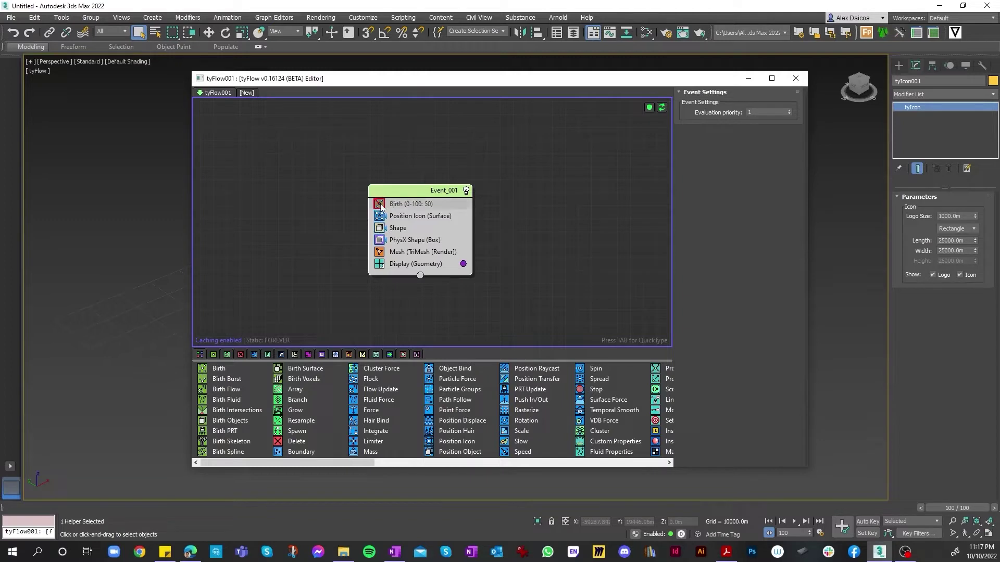
# Step: Inspect Event_001's Position Icon, Shape, PhysX Shape, Mesh and Display operators
pyautogui.click(404, 217)
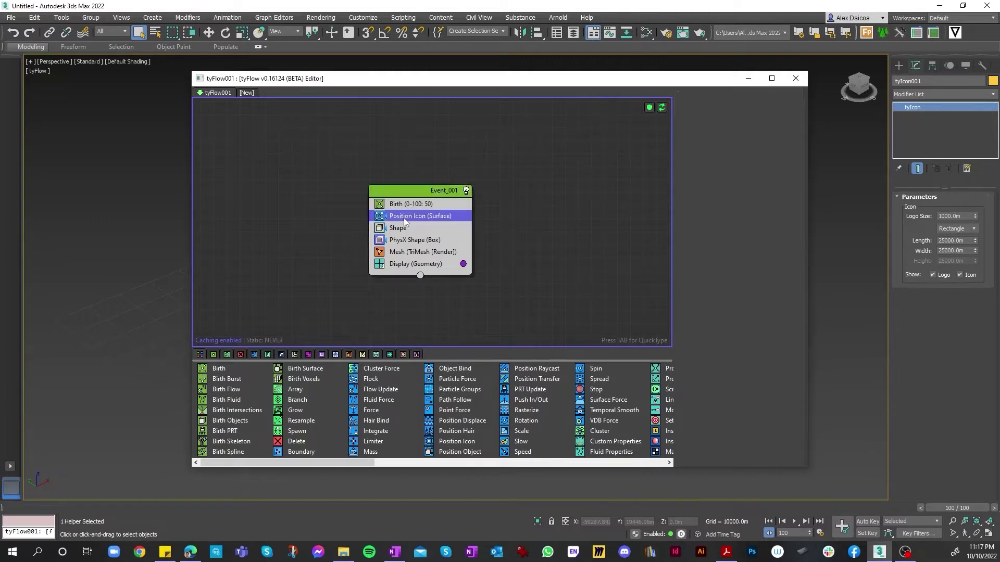
pyautogui.click(406, 227)
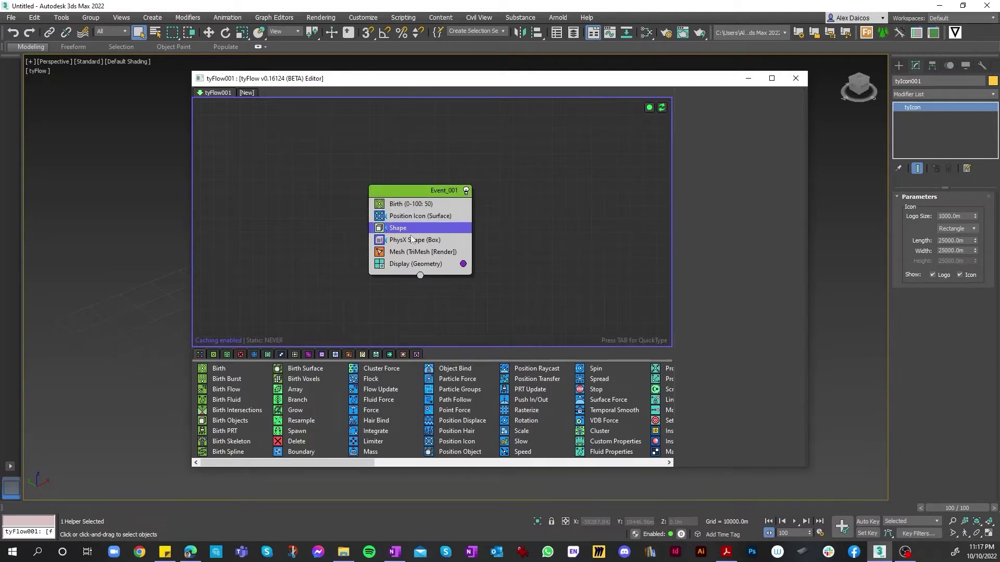
pyautogui.click(423, 240)
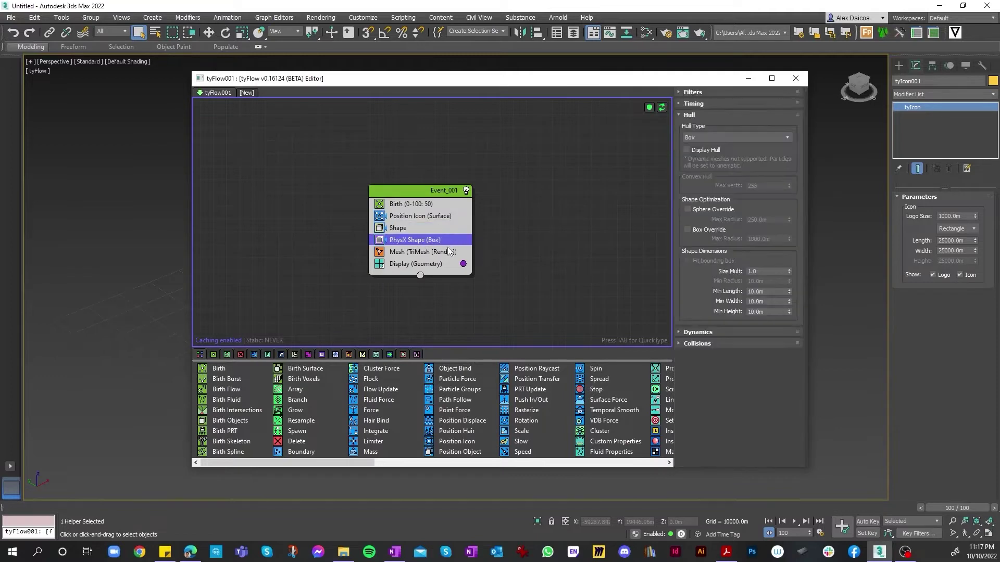
pyautogui.click(444, 253)
pyautogui.click(437, 264)
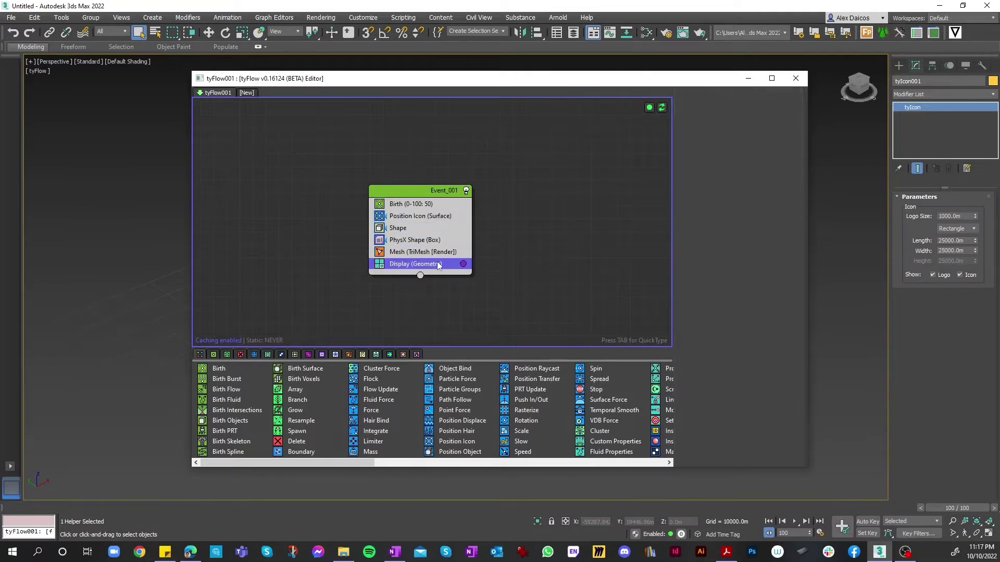
# Step: Set the Birth operator's End to 500 and Total to 500 particles
pyautogui.click(423, 204)
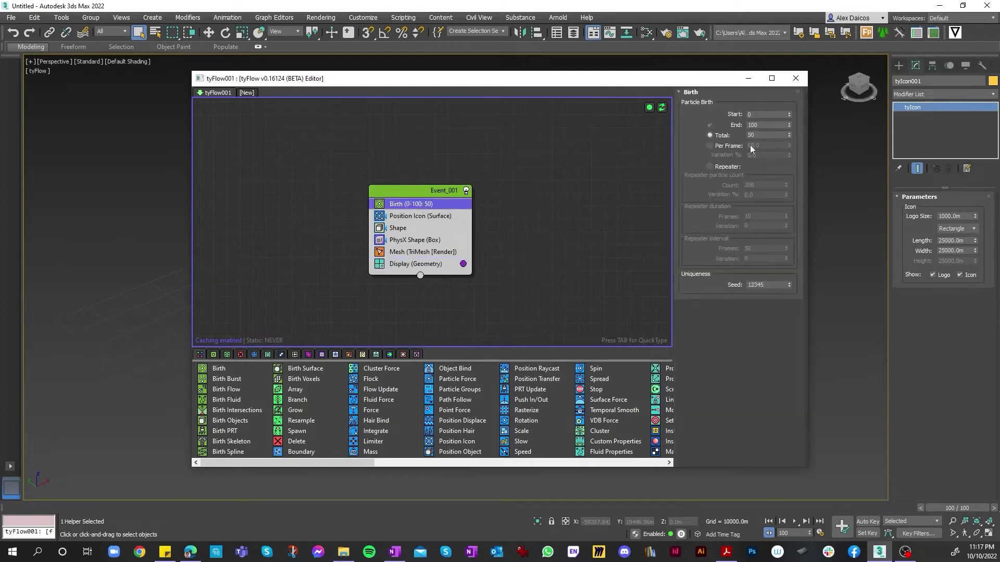
pyautogui.doubleClick(768, 124)
pyautogui.write('500')
pyautogui.doubleClick(760, 136)
pyautogui.doubleClick(779, 135)
pyautogui.press('Return')
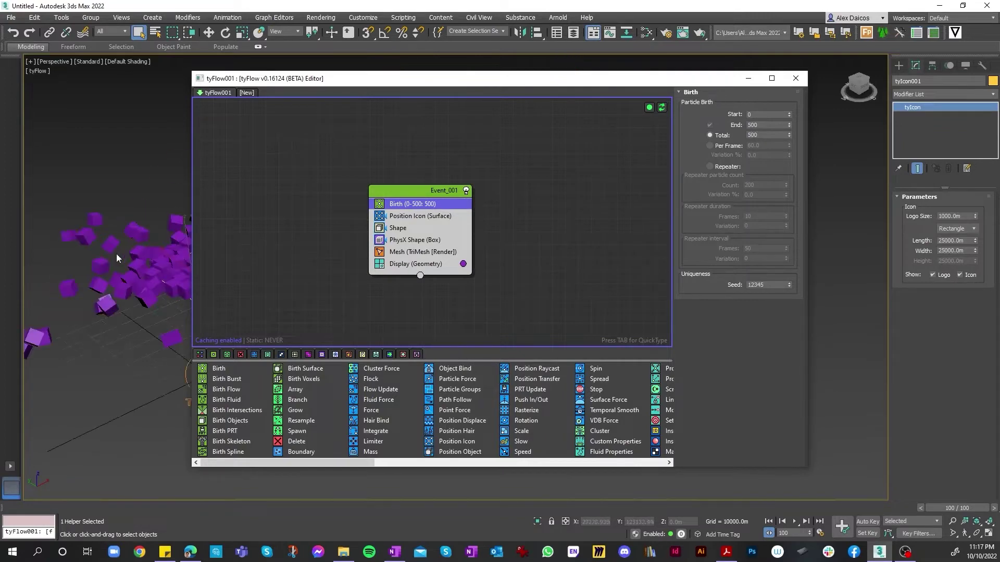
# Step: Move the editor aside, pan to the particle cloud and inspect Position Icon (Surface)
pyautogui.moveTo(393, 81); pyautogui.dragTo(629, 78)
pyautogui.moveTo(201, 304); pyautogui.dragTo(221, 276, button='middle')
pyautogui.scroll(-2, 221, 276)
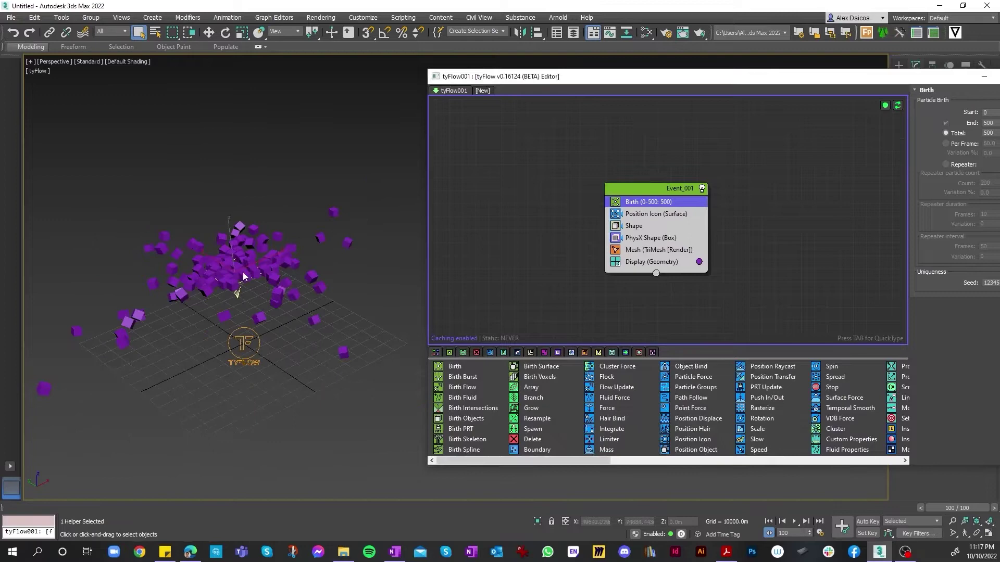
pyautogui.scroll(2, 225, 302)
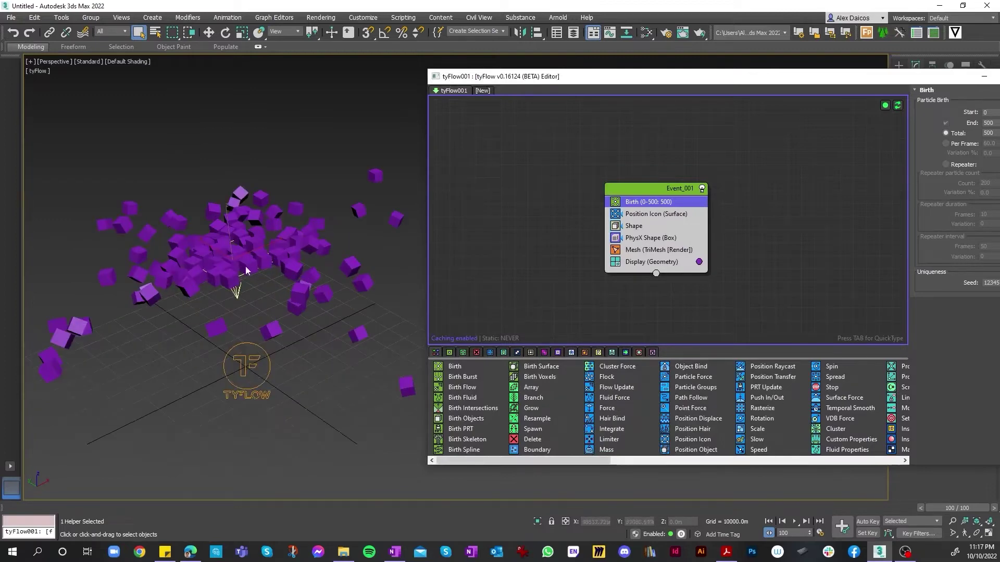
pyautogui.click(654, 214)
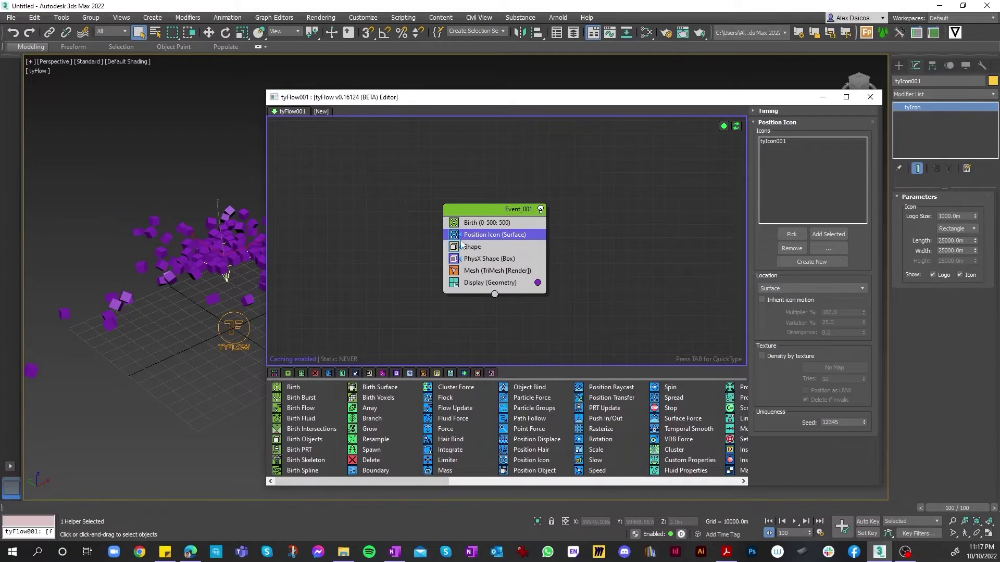
pyautogui.scroll(1, 203, 275)
pyautogui.scroll(1, 203, 275)
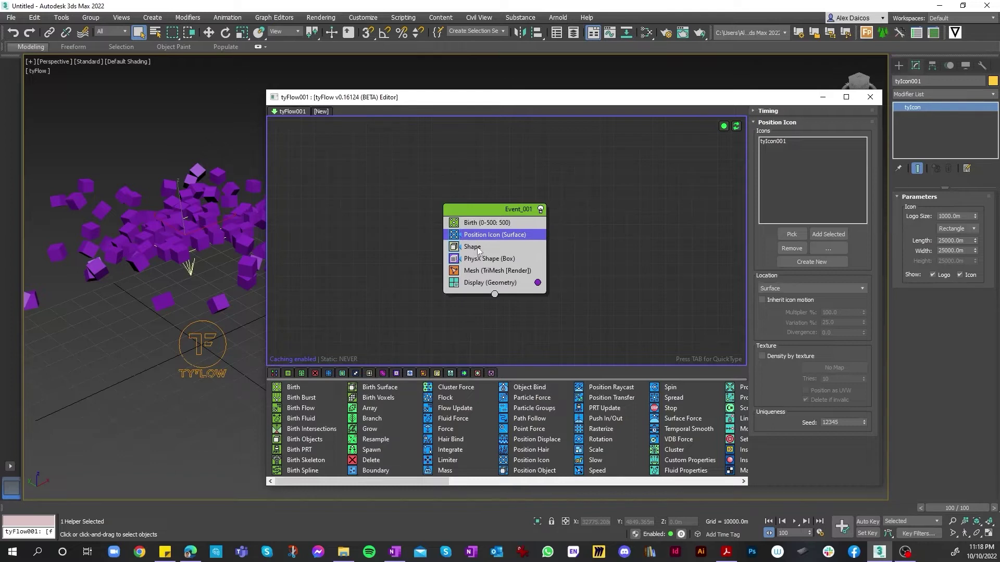
# Step: Set the Shape operator's 3D mesh to Stones
pyautogui.click(479, 251)
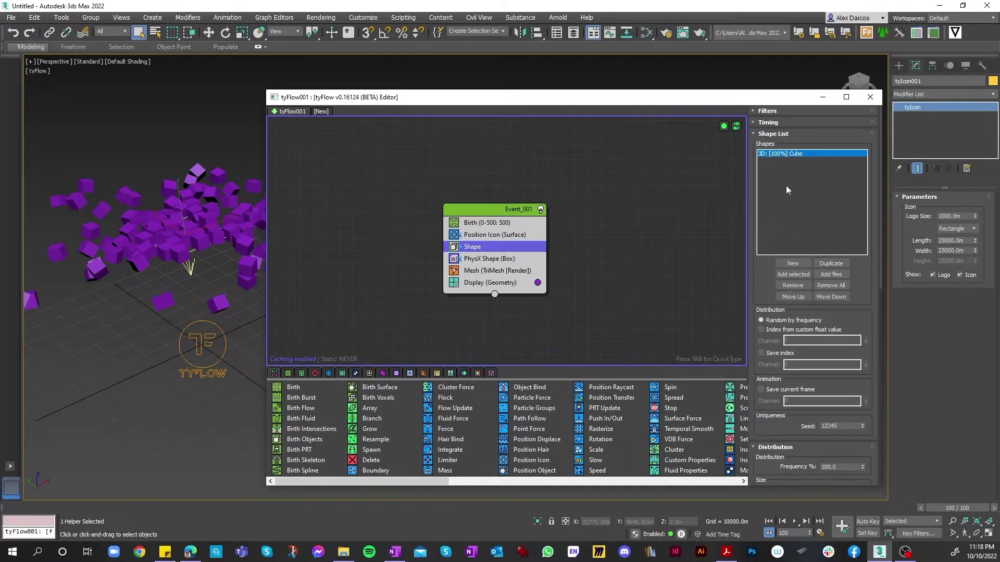
pyautogui.scroll(-2, 839, 369)
pyautogui.scroll(-3, 831, 390)
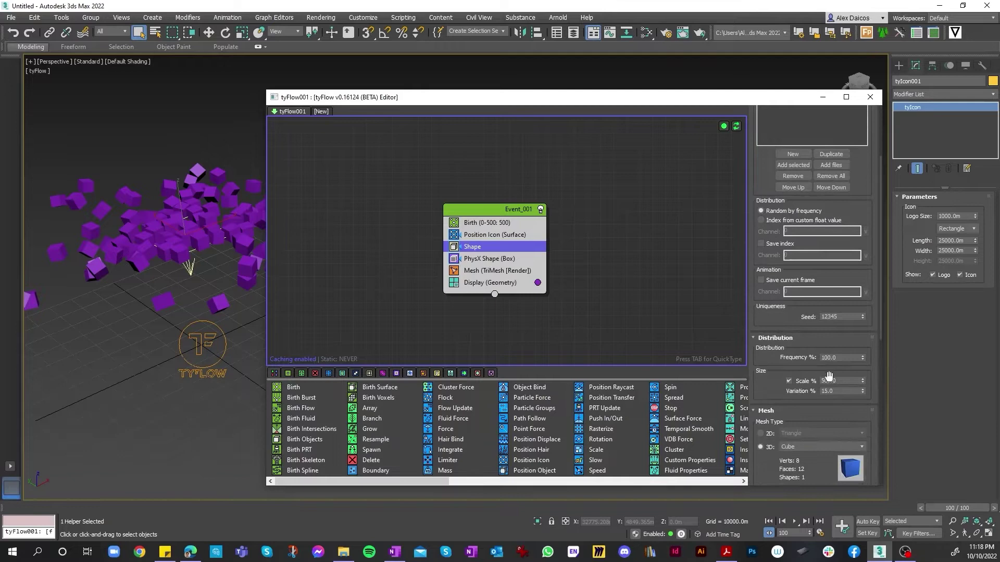
pyautogui.click(812, 417)
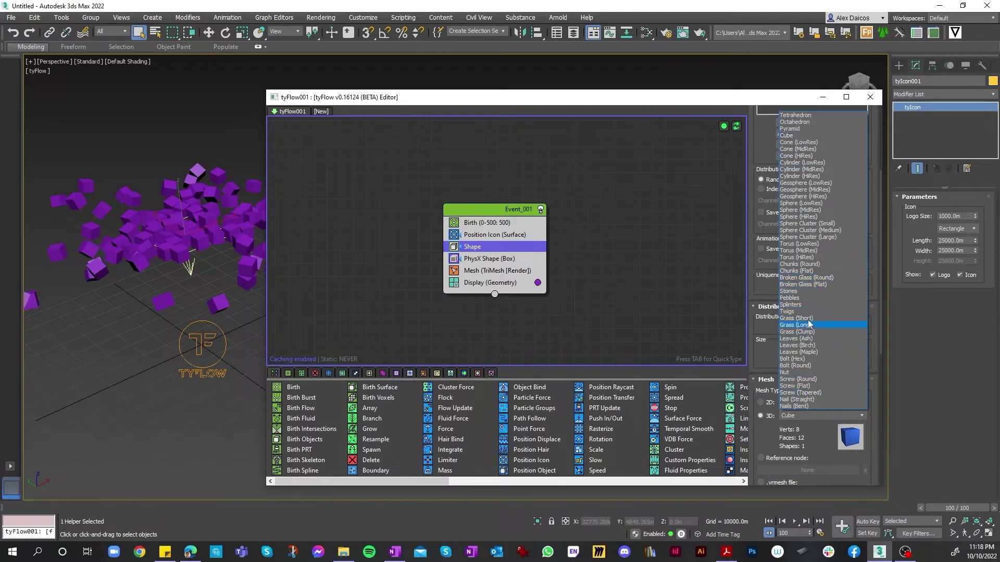
pyautogui.click(813, 293)
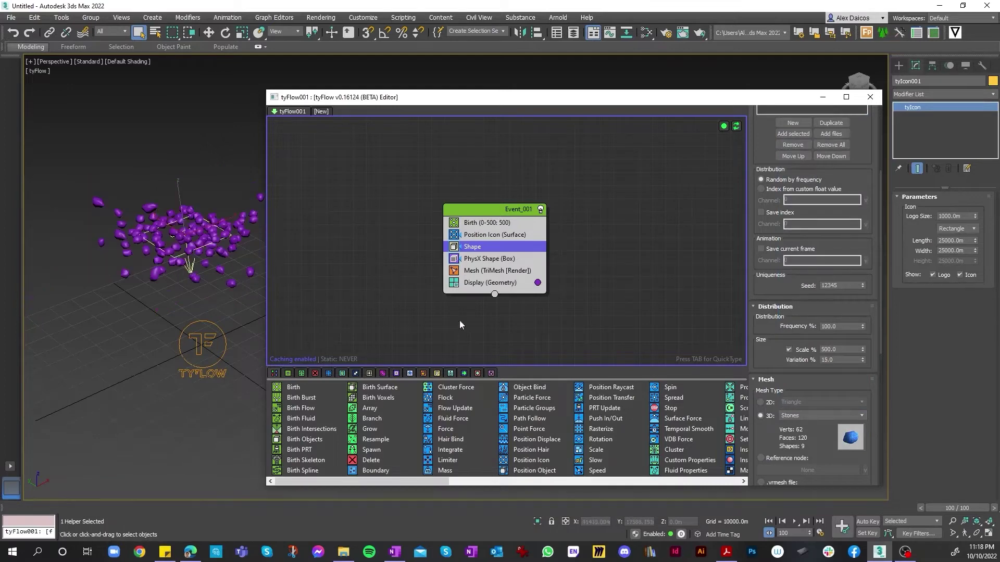
# Step: Set the PhysX Shape hull type to Sphere, then view the Mesh operator
pyautogui.click(490, 259)
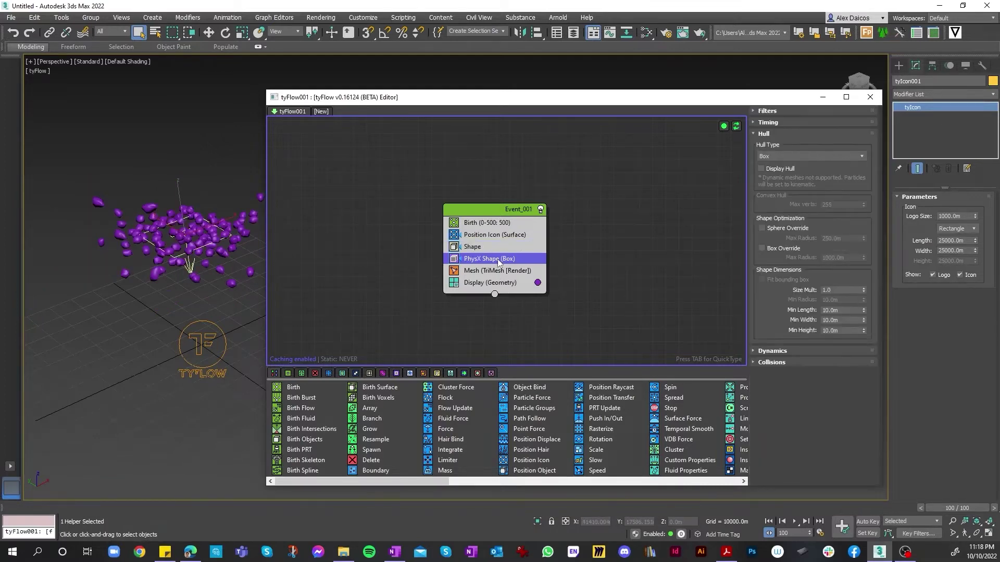
pyautogui.click(774, 155)
pyautogui.click(787, 167)
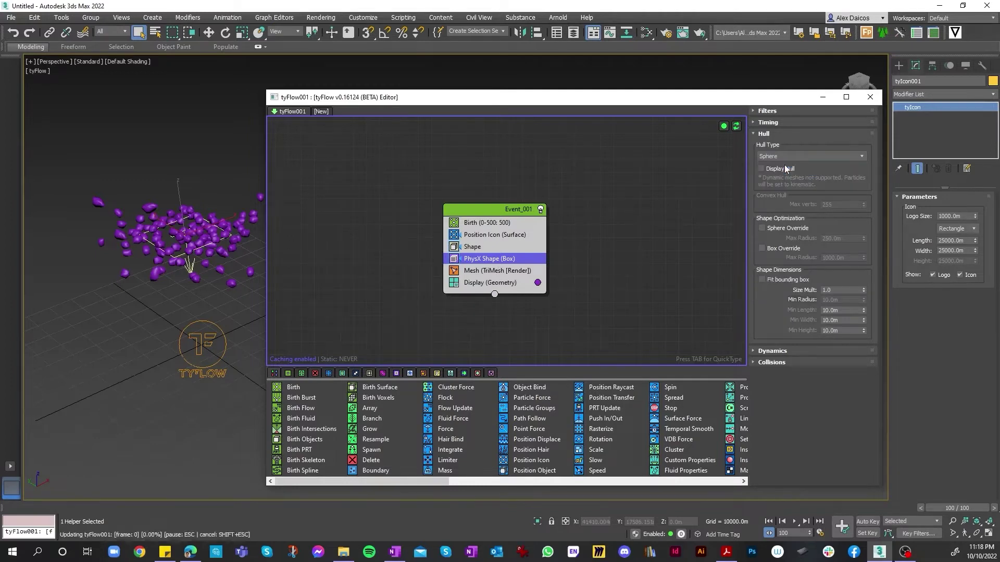
pyautogui.click(520, 273)
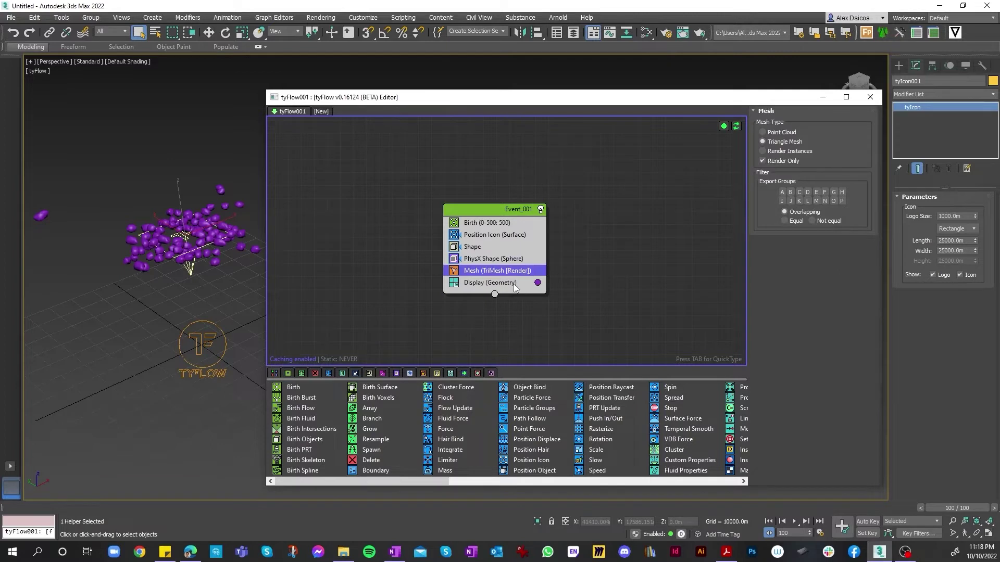
# Step: Change the Display operator's particle colour to a near-white pale tone
pyautogui.click(525, 283)
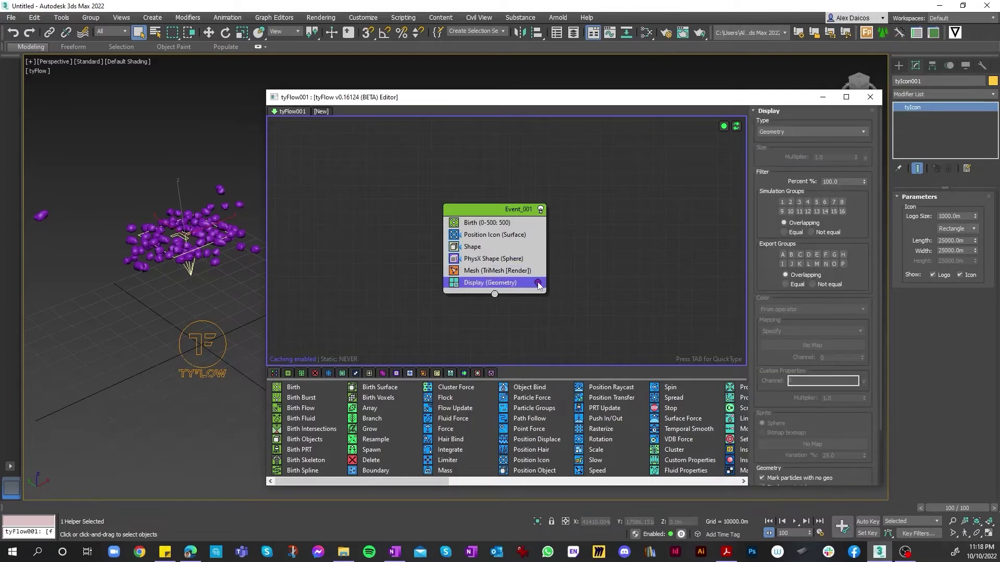
pyautogui.click(539, 282)
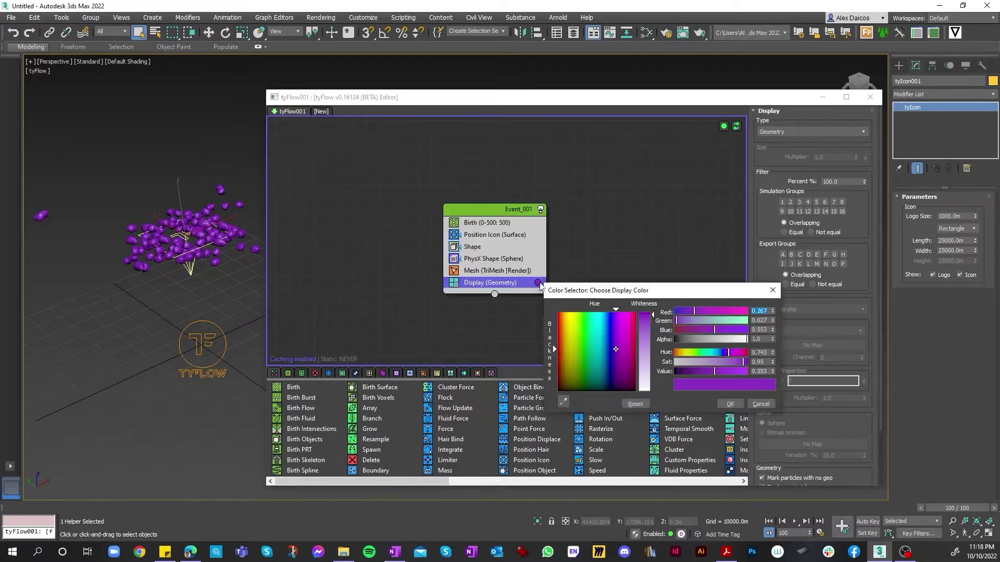
pyautogui.moveTo(646, 349); pyautogui.dragTo(646, 367)
pyautogui.moveTo(578, 325); pyautogui.dragTo(574, 320)
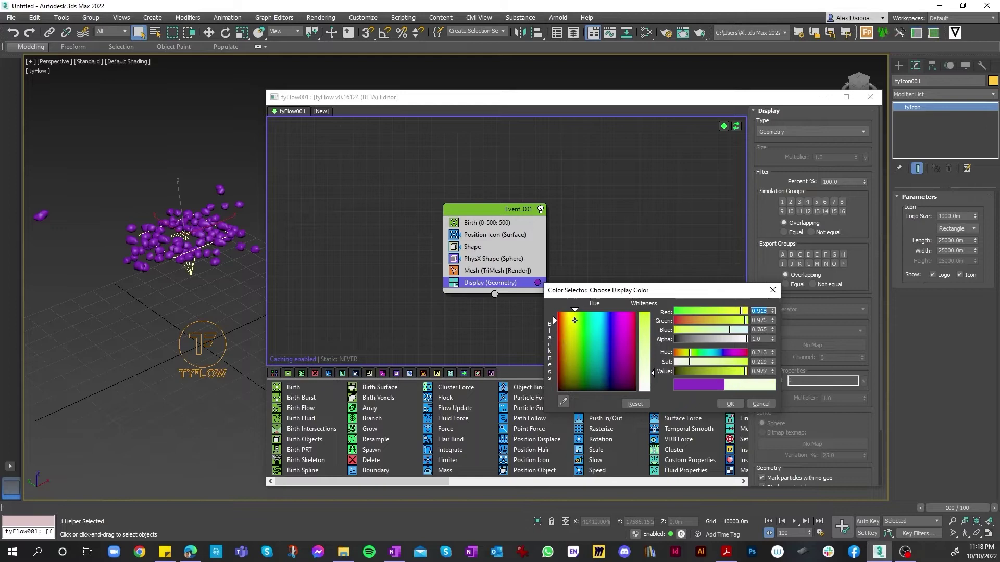
pyautogui.click(731, 404)
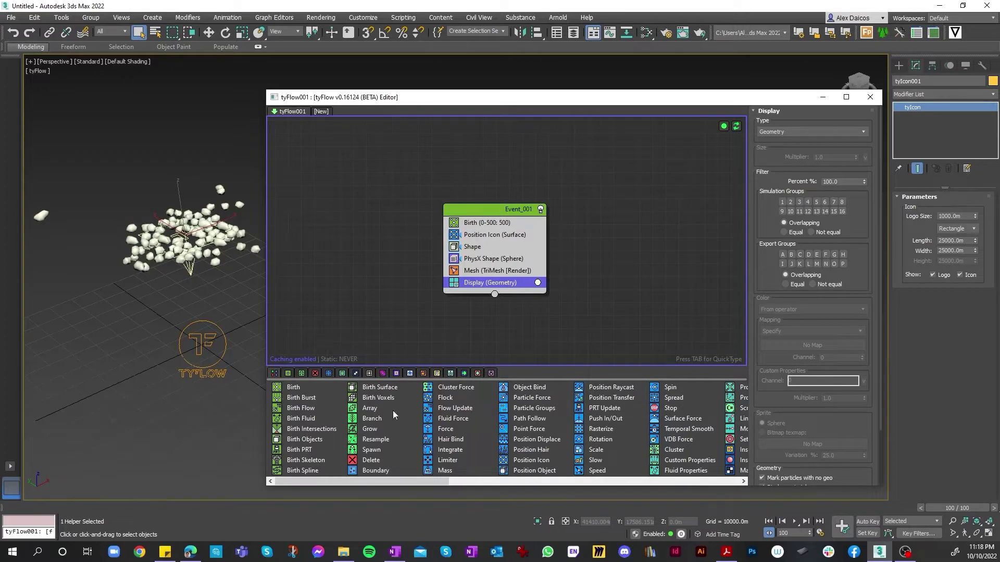
# Step: Move the tyFlow editor to the right and step the timeline to frame 99
pyautogui.moveTo(458, 102); pyautogui.dragTo(614, 94)
pyautogui.keyDown('alt'); pyautogui.moveTo(397, 315); pyautogui.dragTo(282, 361, button='middle'); pyautogui.keyUp('alt')
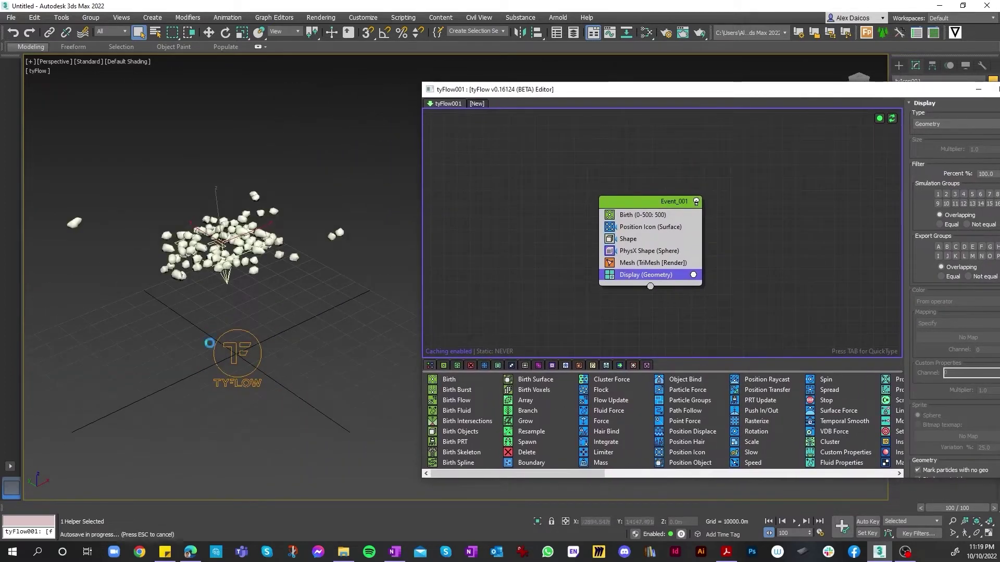
pyautogui.moveTo(952, 508); pyautogui.dragTo(984, 512)
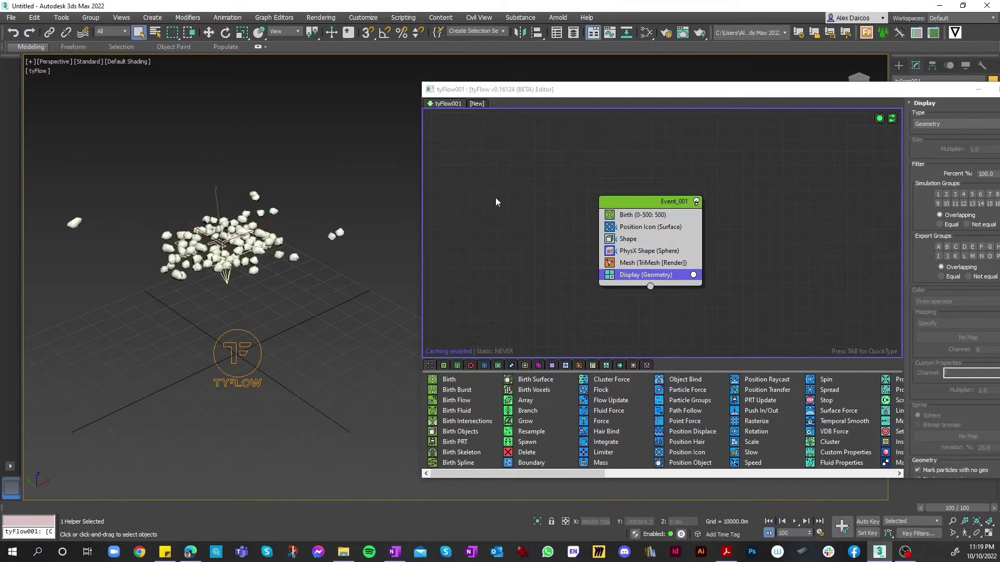
# Step: Create tyFlow002 and paste a copy of tyFlow001's Event_001 into its graph
pyautogui.click(477, 103)
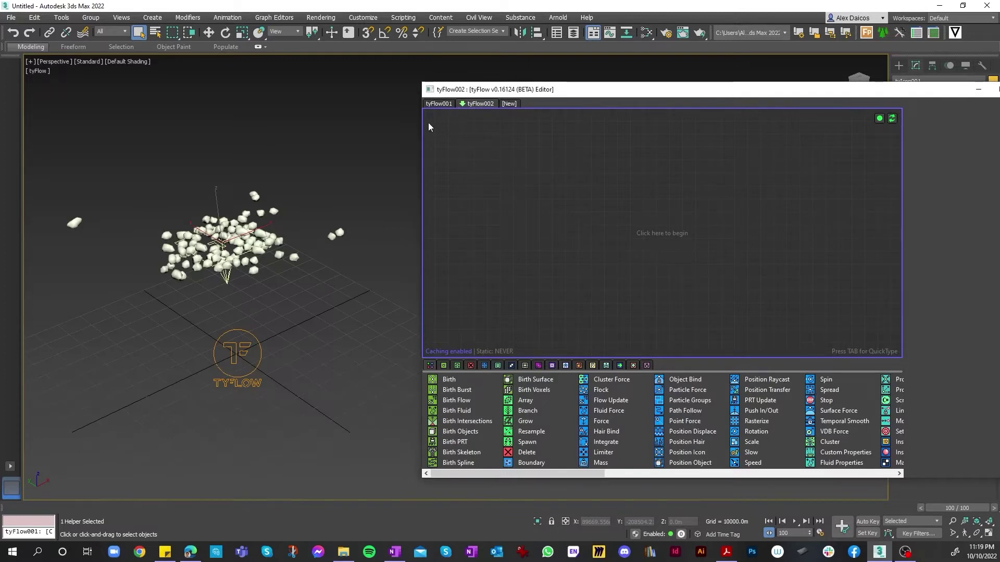
pyautogui.click(438, 104)
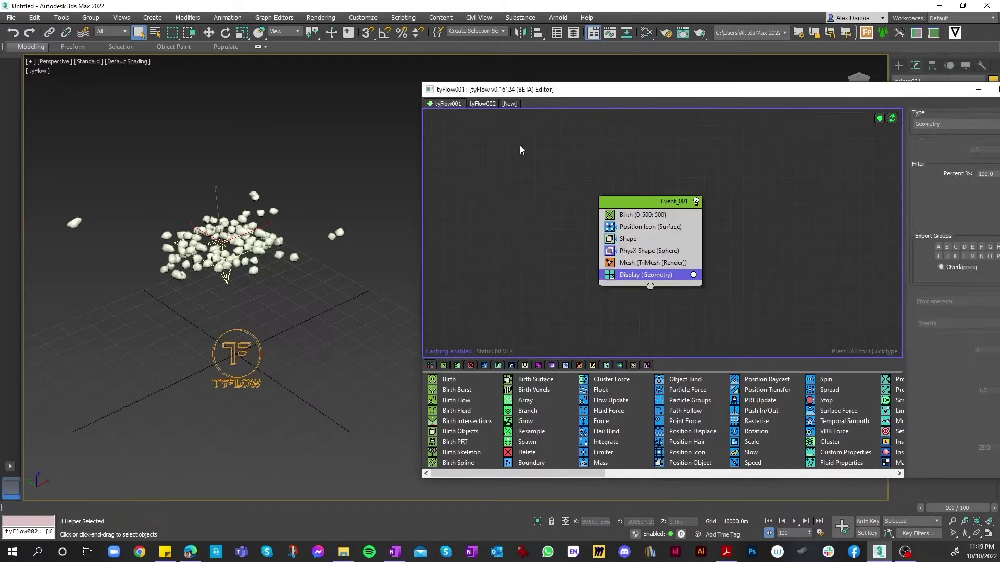
pyautogui.rightClick(670, 204)
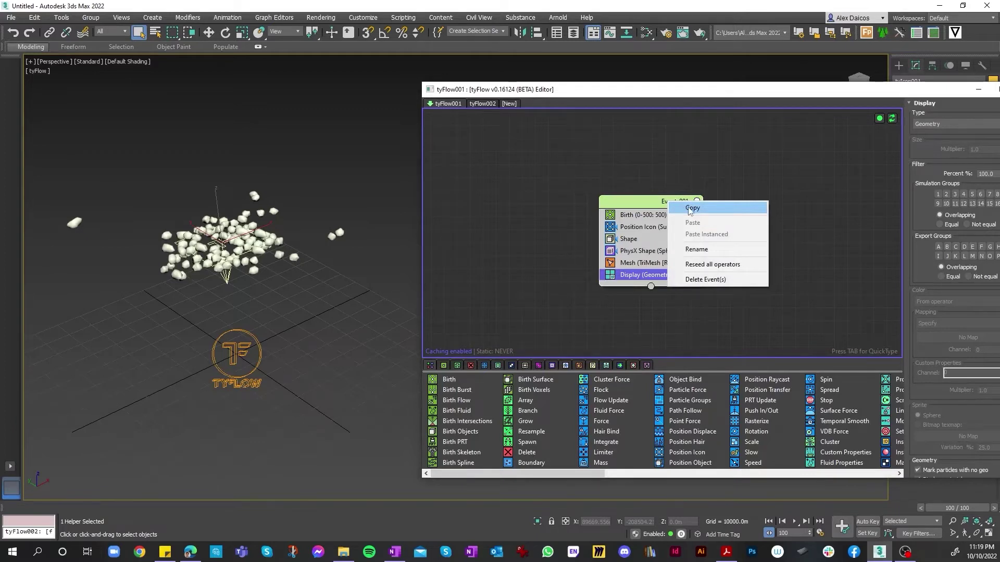
pyautogui.click(690, 210)
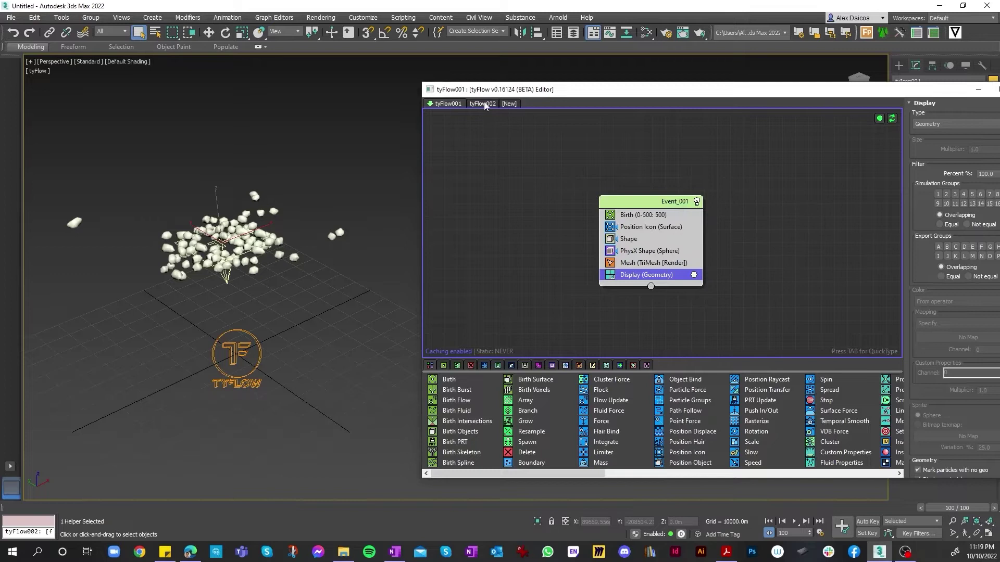
pyautogui.click(481, 103)
pyautogui.rightClick(601, 164)
pyautogui.click(630, 171)
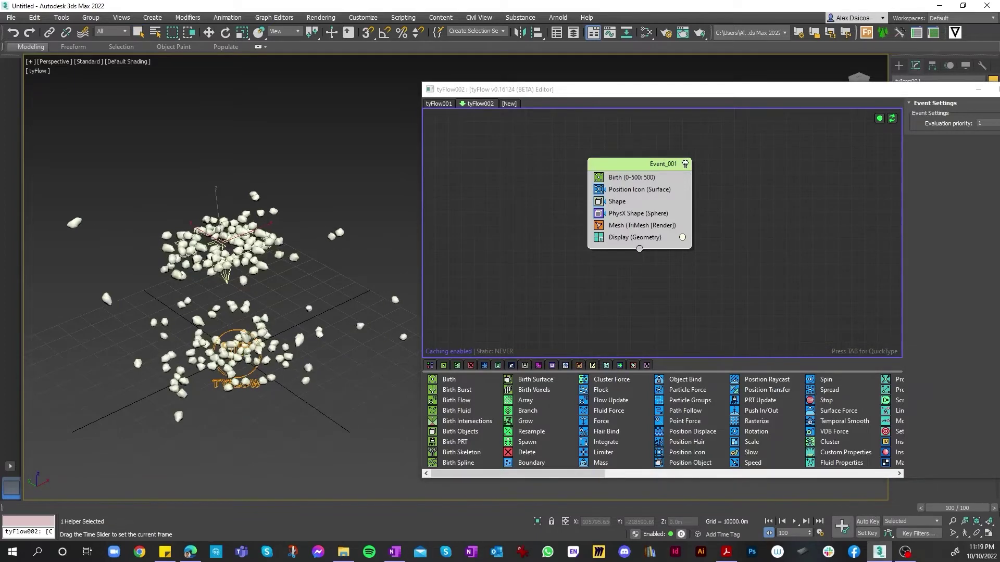
# Step: Rewind the timeline, switch to Select Object (Q), and scrub forward to watch both rock flows
pyautogui.moveTo(957, 508); pyautogui.dragTo(47, 508)
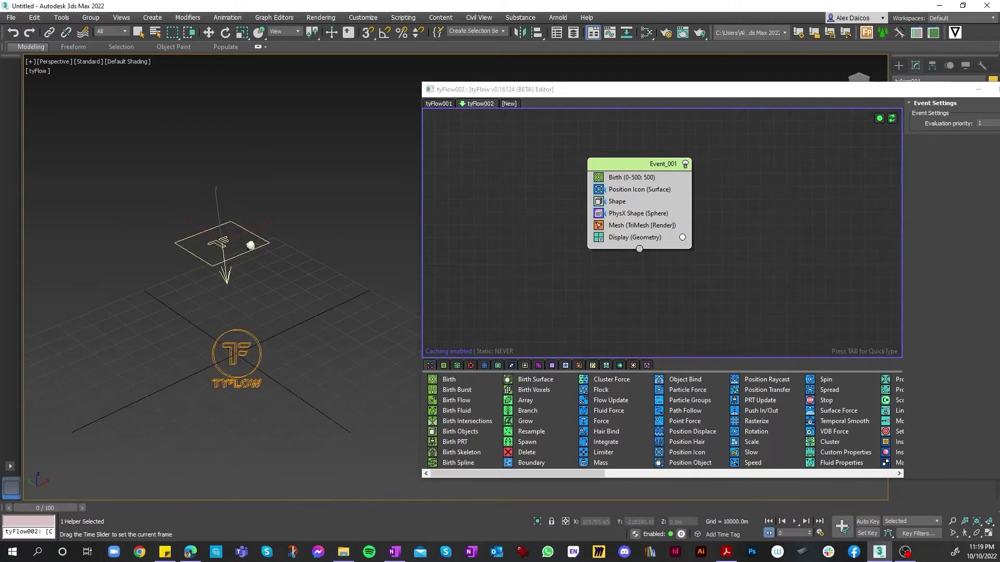
pyautogui.press('q')
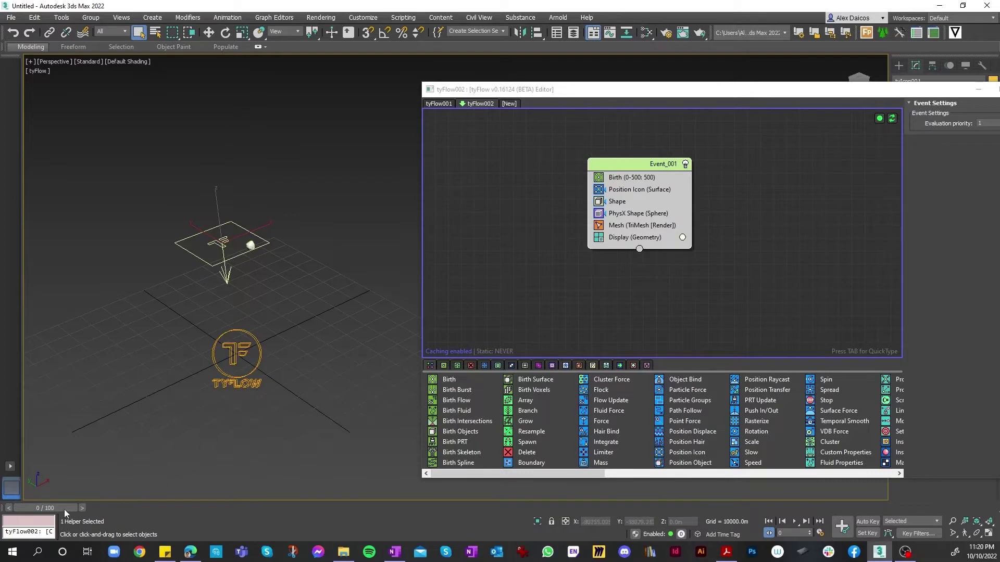
pyautogui.moveTo(64, 509); pyautogui.dragTo(989, 505)
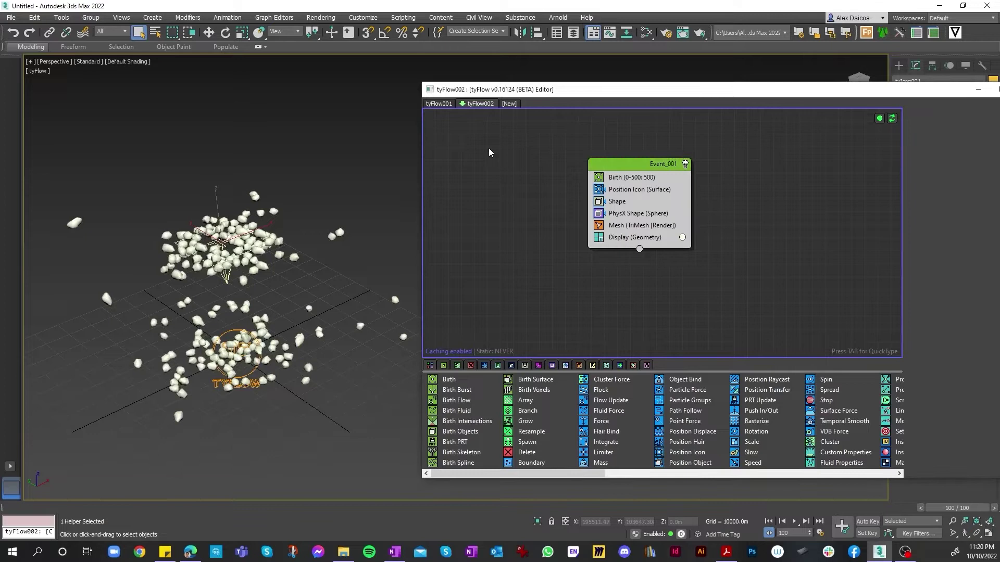
# Step: Delete tyFlow001's Event_001, scrub to frame 47, then undo to restore it and rewind to 0
pyautogui.click(452, 104)
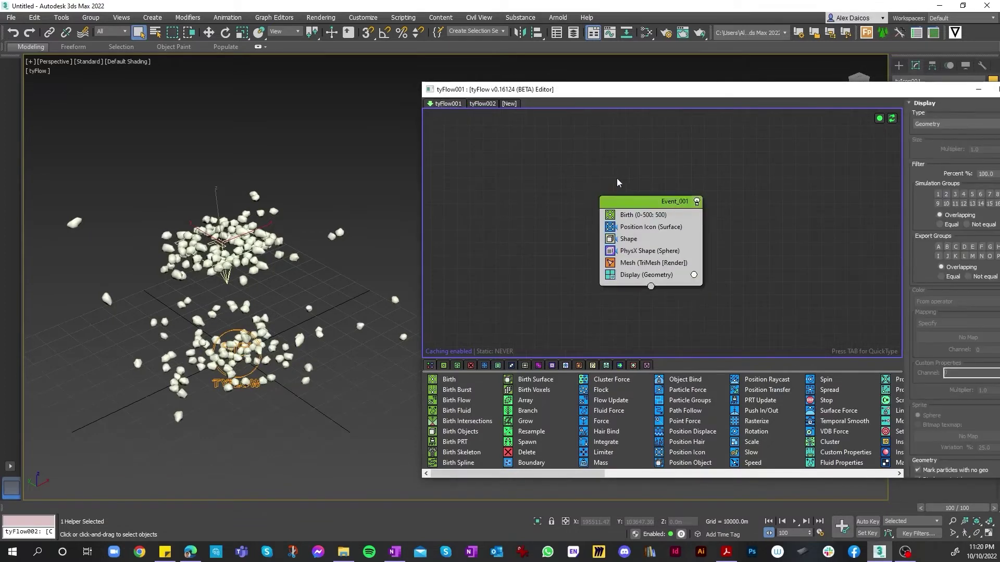
pyautogui.click(637, 206)
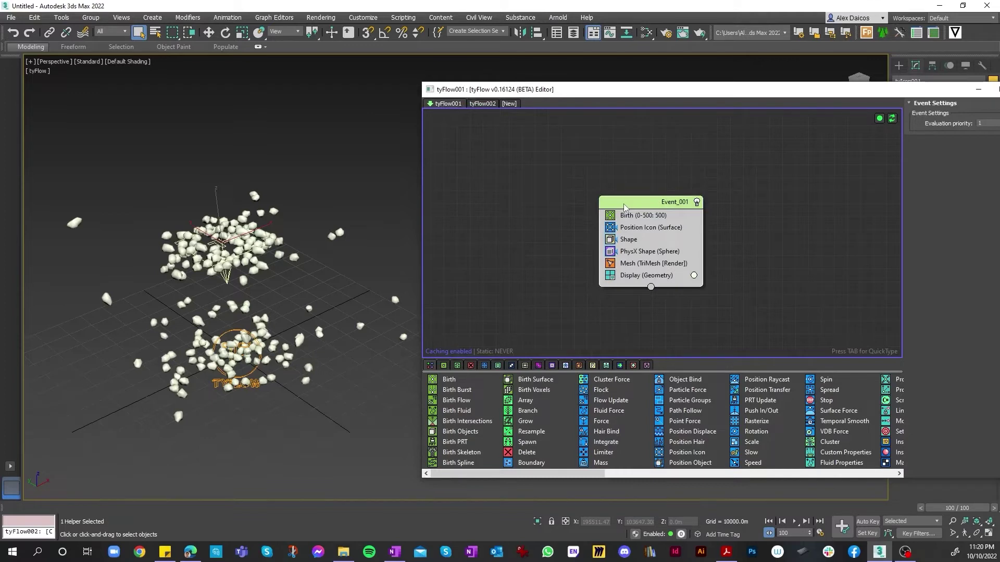
pyautogui.press('Delete')
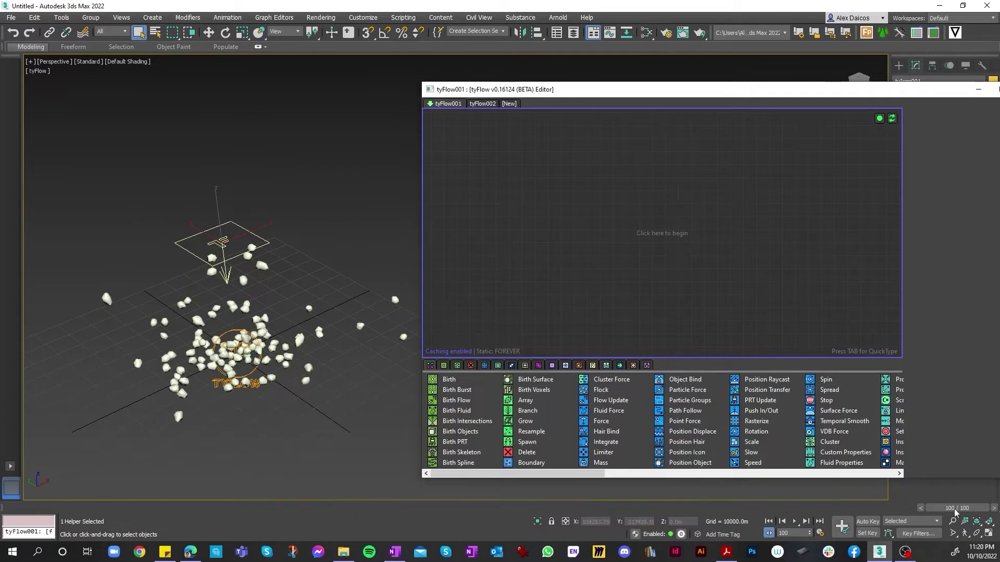
pyautogui.moveTo(955, 510); pyautogui.dragTo(467, 509)
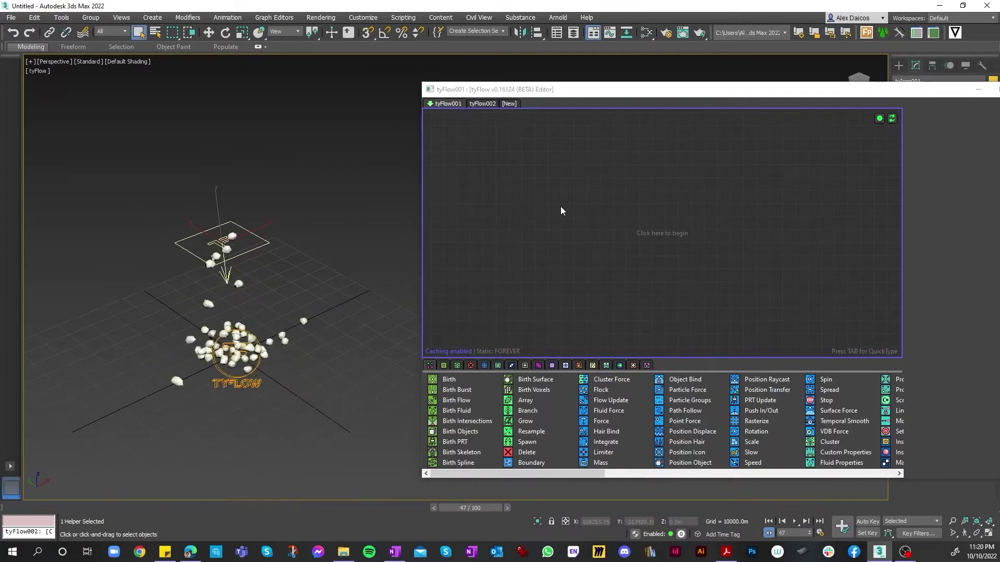
pyautogui.hotkey('ctrl', 'z')
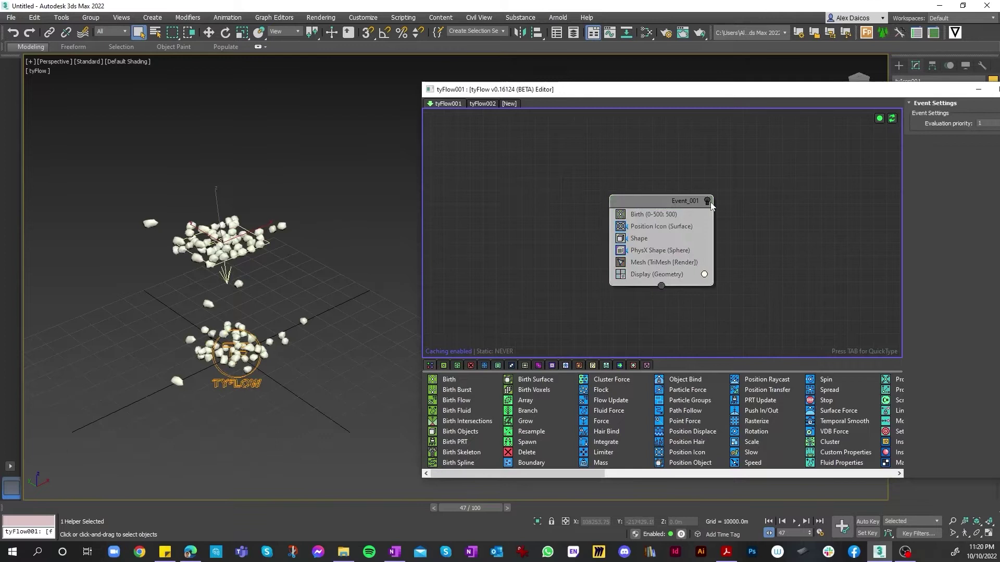
pyautogui.moveTo(471, 508); pyautogui.dragTo(30, 499)
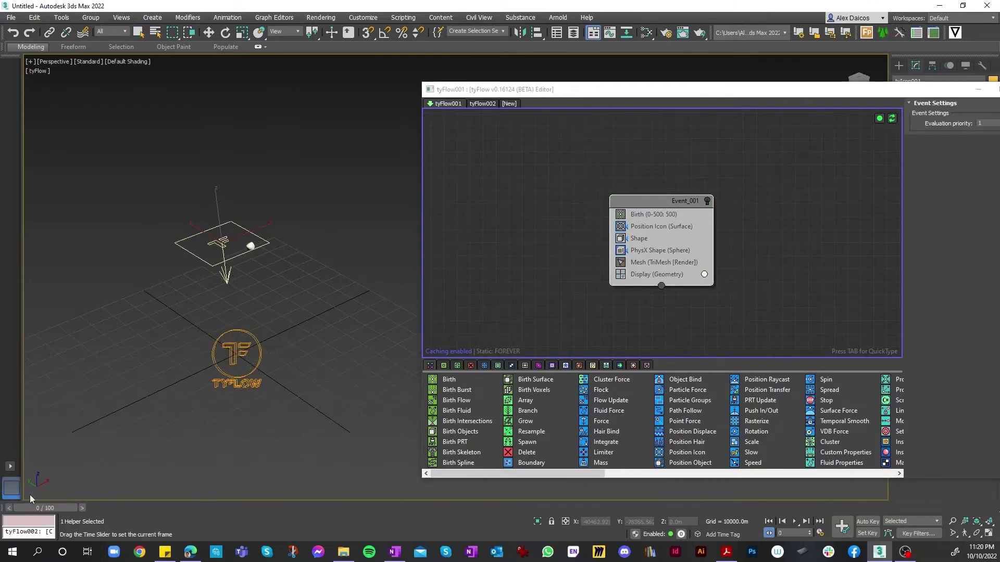
# Step: Switch Event_001 off and scrub from frame 1 to 15 to watch the second flow's rocks
pyautogui.click(570, 185)
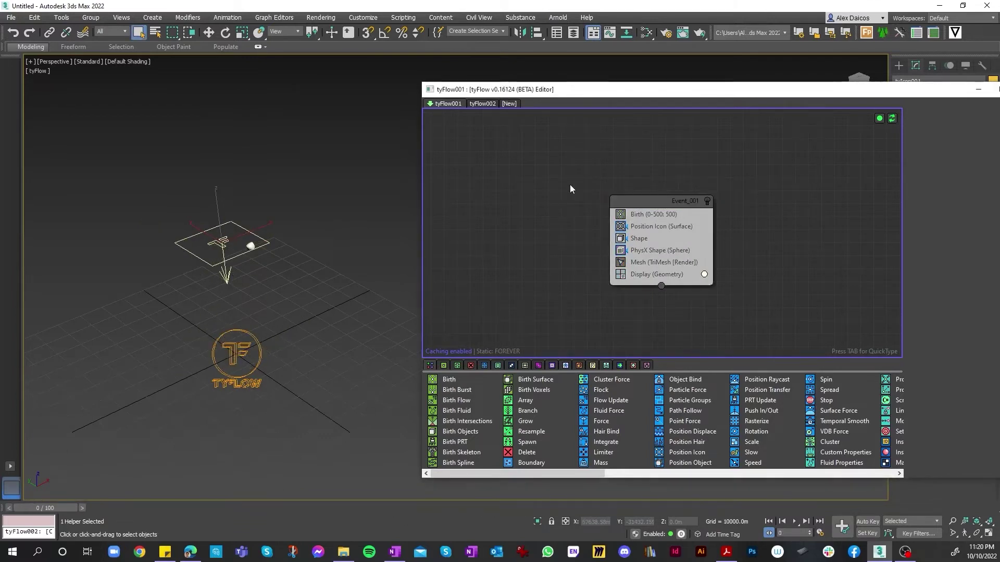
pyautogui.click(707, 202)
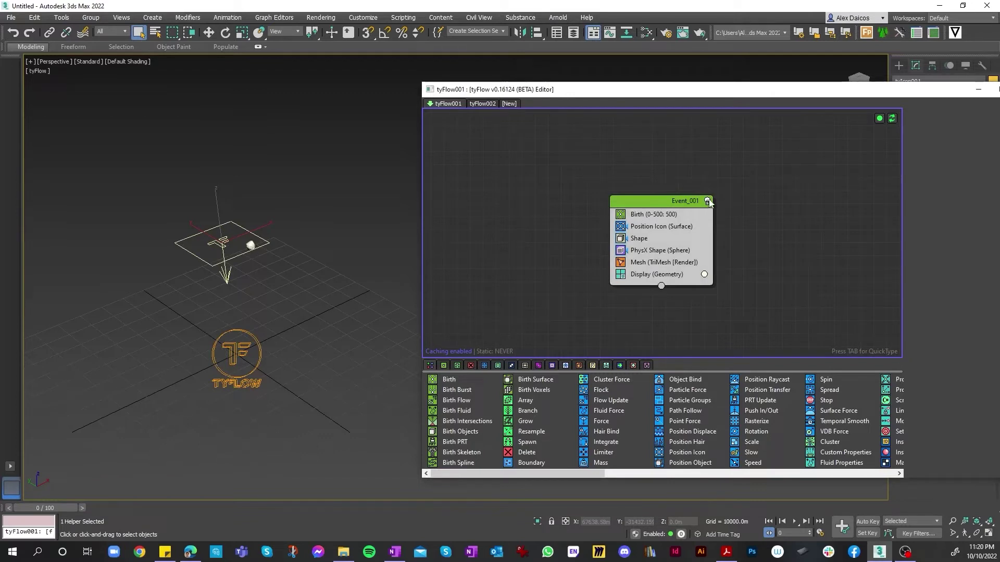
pyautogui.click(707, 201)
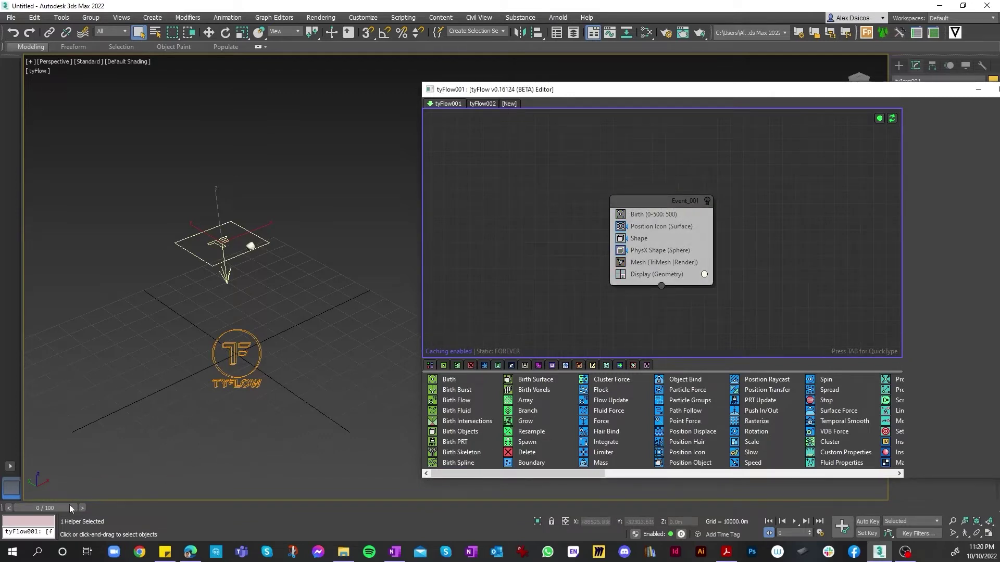
pyautogui.moveTo(70, 504); pyautogui.dragTo(15, 509)
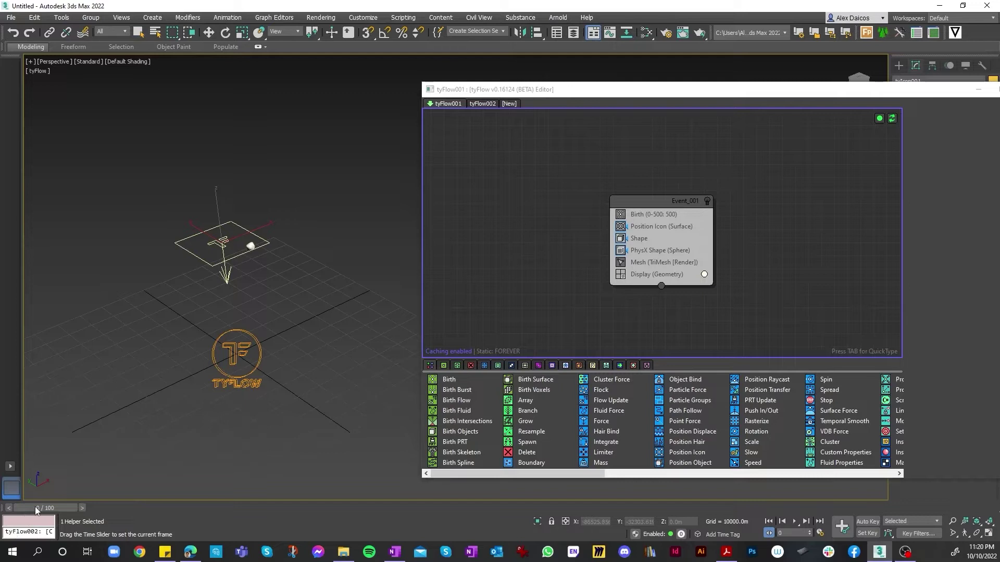
pyautogui.moveTo(23, 508); pyautogui.dragTo(824, 507)
# Step: Set tyFlow002's Event_001 Birth operator to End frame 1000 and Total 1000
pyautogui.moveTo(842, 91); pyautogui.dragTo(600, 97)
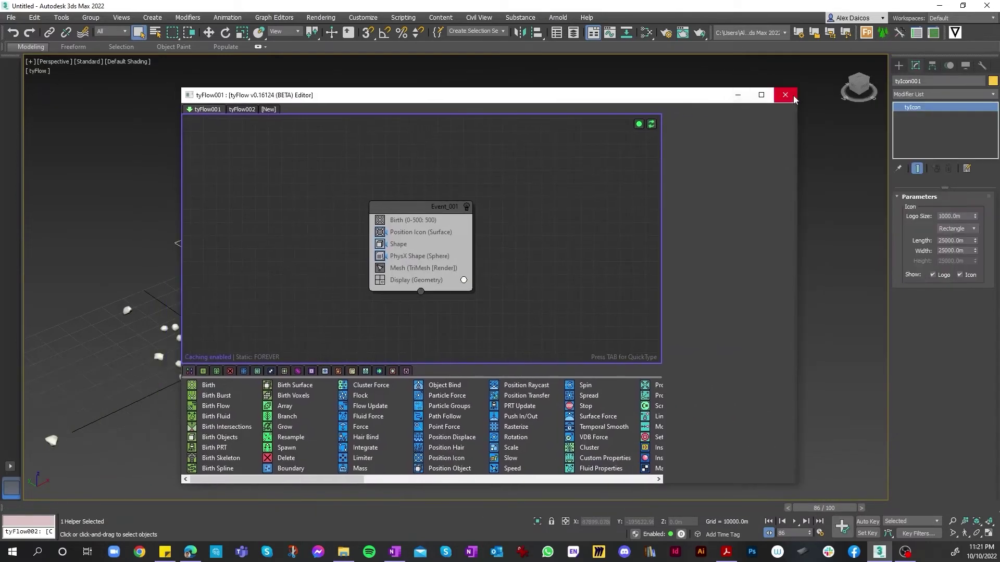
pyautogui.click(241, 110)
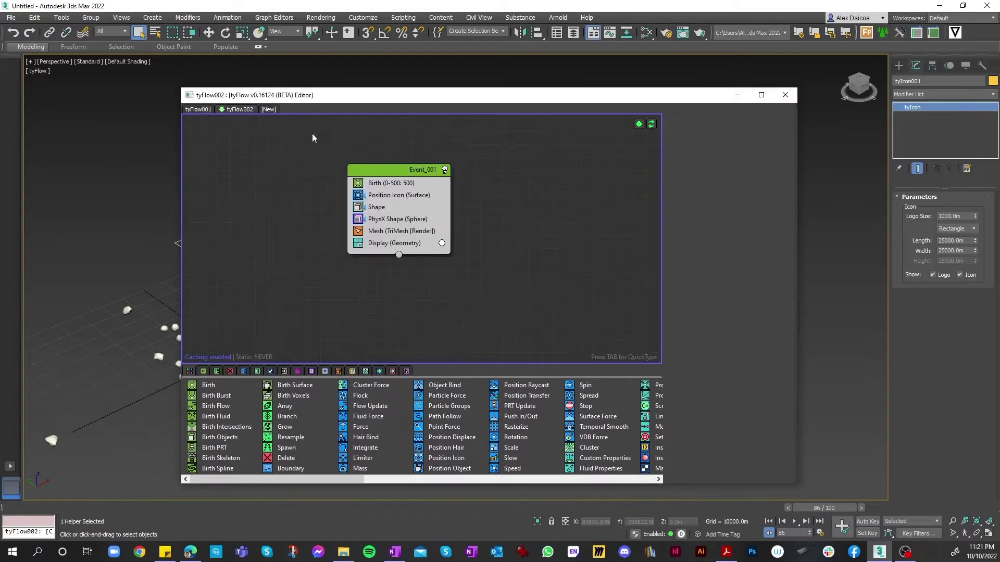
pyautogui.click(423, 168)
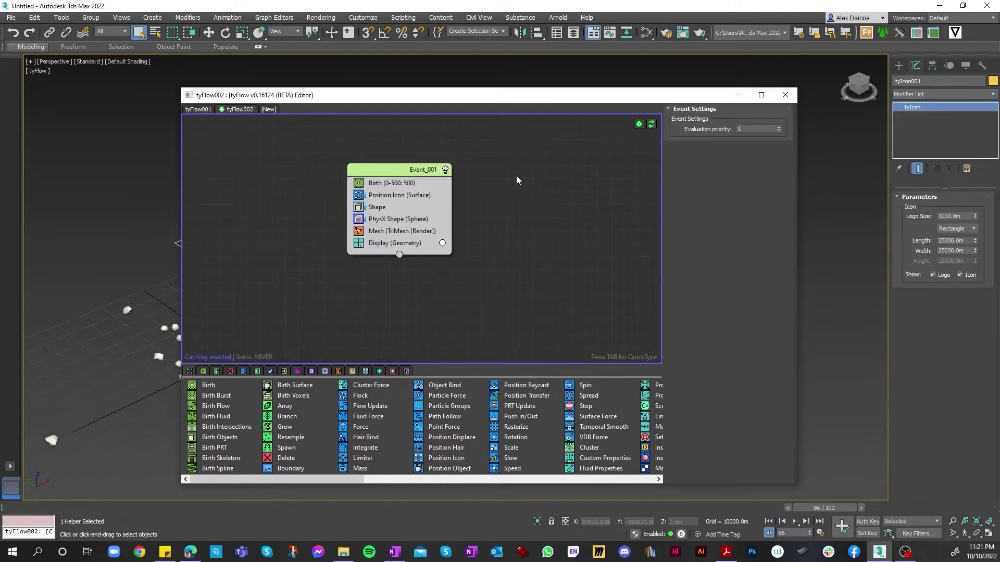
pyautogui.click(400, 183)
pyautogui.click(780, 139)
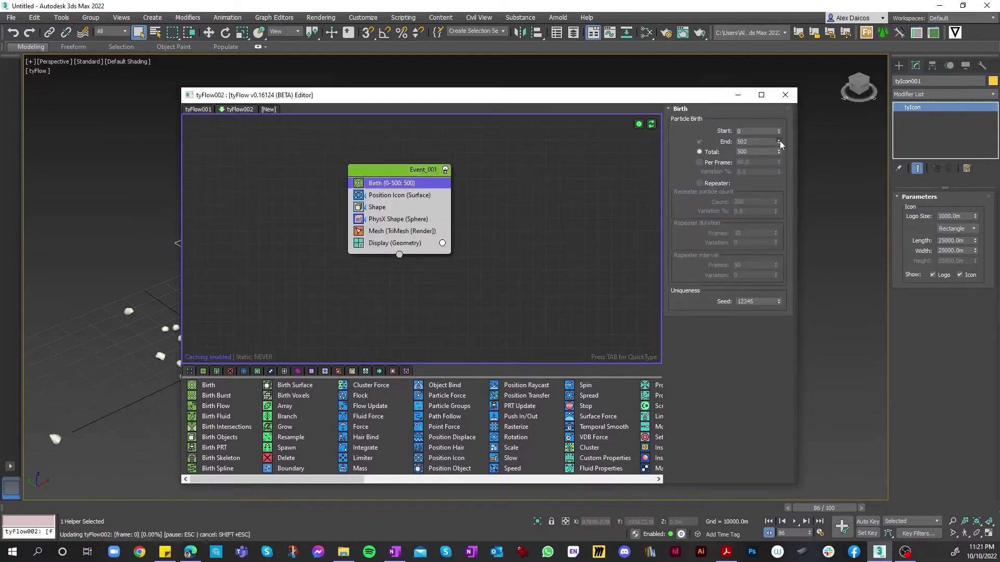
pyautogui.click(779, 139)
pyautogui.click(779, 139)
pyautogui.click(779, 140)
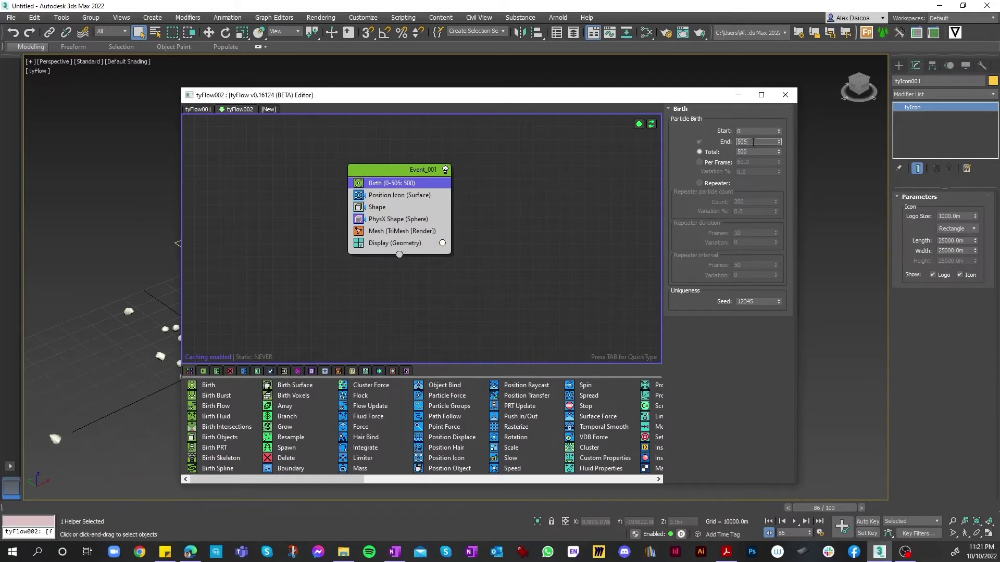
pyautogui.moveTo(756, 142); pyautogui.dragTo(674, 145)
pyautogui.write('10')
pyautogui.press('Tab')
pyautogui.write('1')
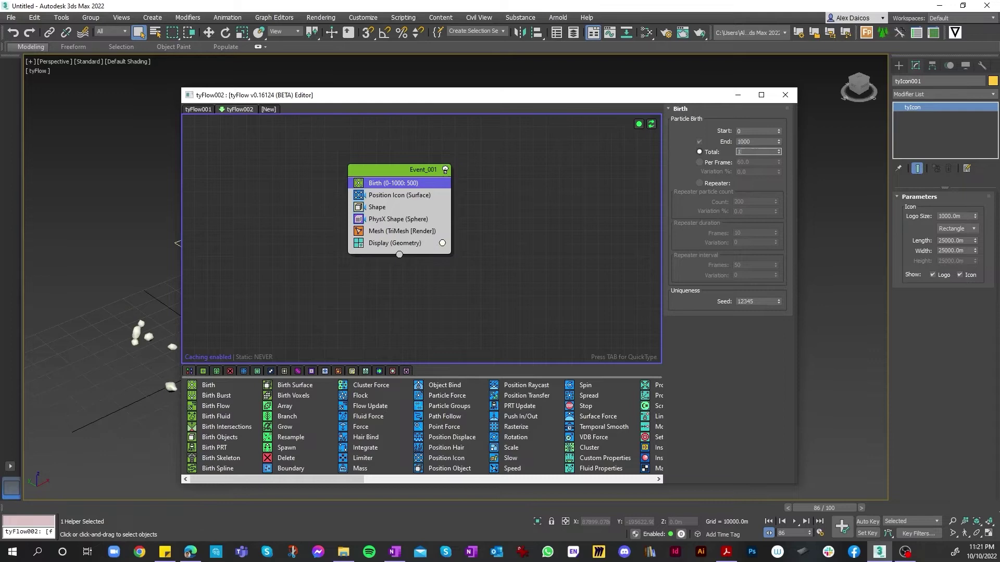
pyautogui.write('000')
# Step: Scrub the timeline to check the falling stones, then return to frame 0
pyautogui.moveTo(620, 99); pyautogui.dragTo(861, 88)
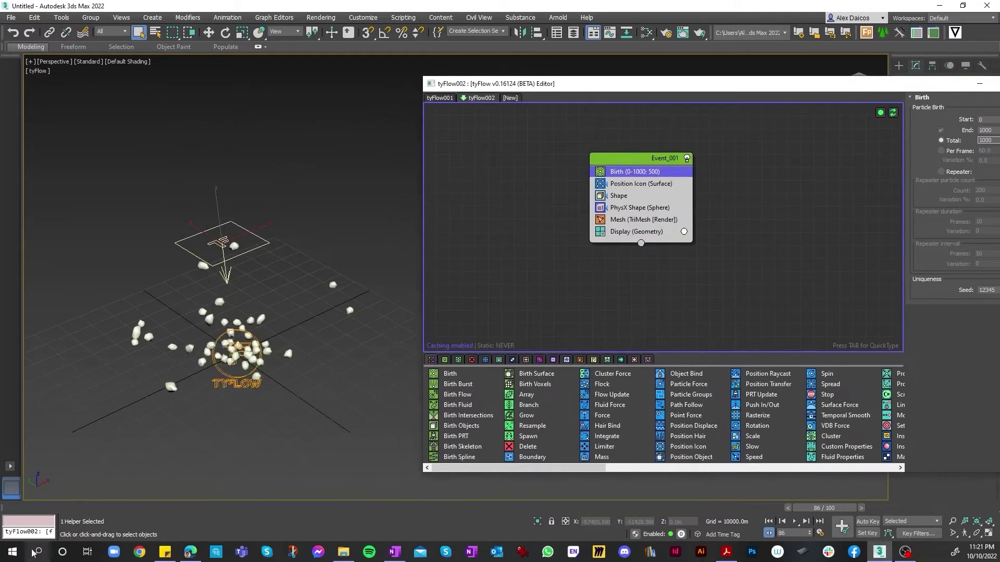
pyautogui.moveTo(802, 511); pyautogui.dragTo(50, 508)
pyautogui.click(409, 471)
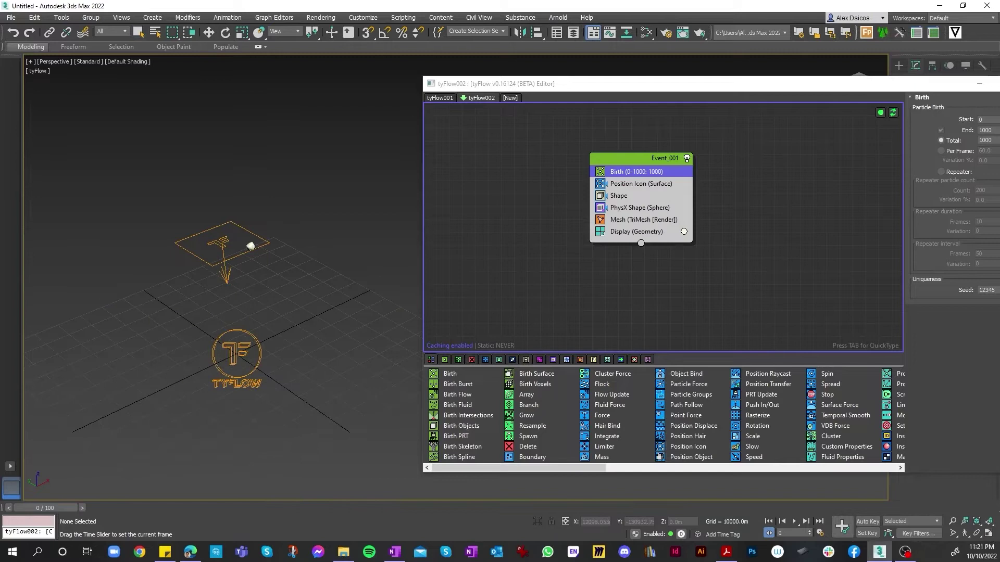
pyautogui.moveTo(604, 90); pyautogui.dragTo(517, 153)
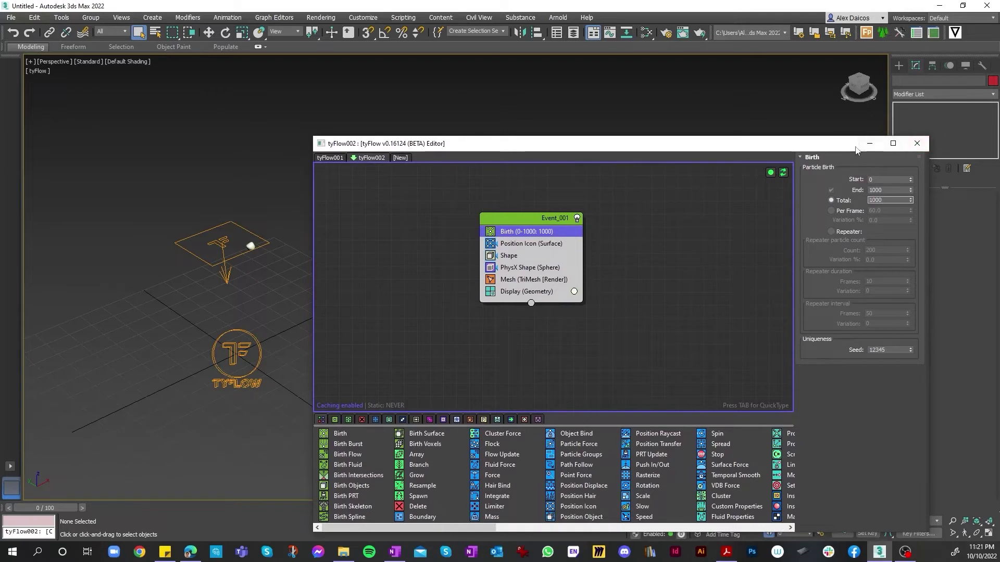
# Step: Close the tyFlow editor and open the Create typreview window from the Tools menu
pyautogui.click(916, 144)
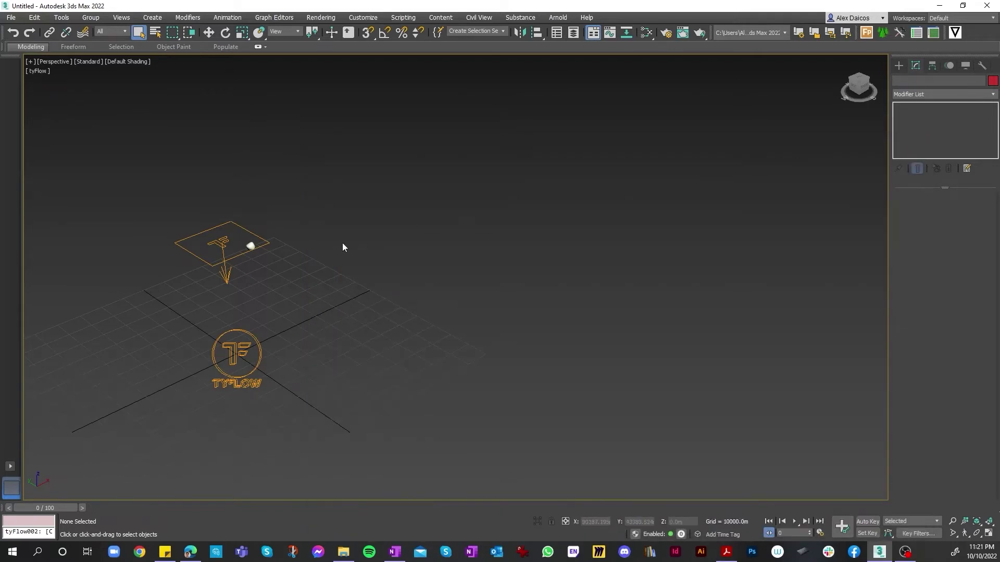
pyautogui.click(62, 18)
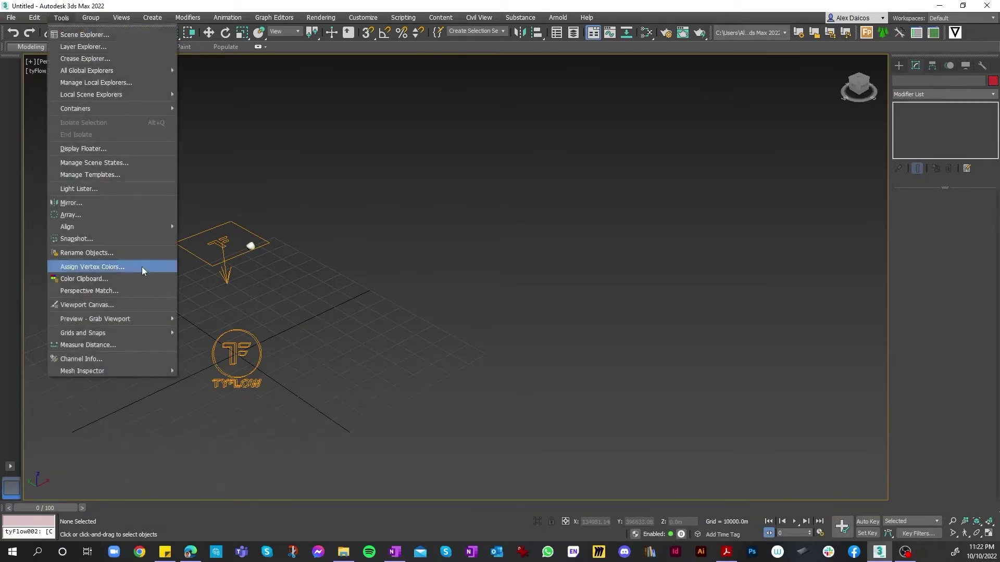
pyautogui.moveTo(154, 320)
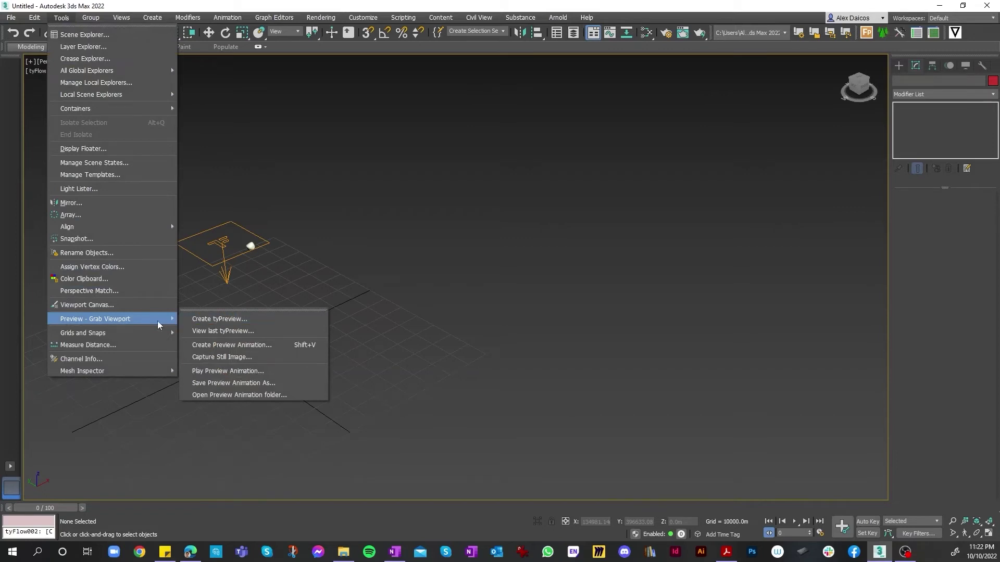
pyautogui.click(211, 323)
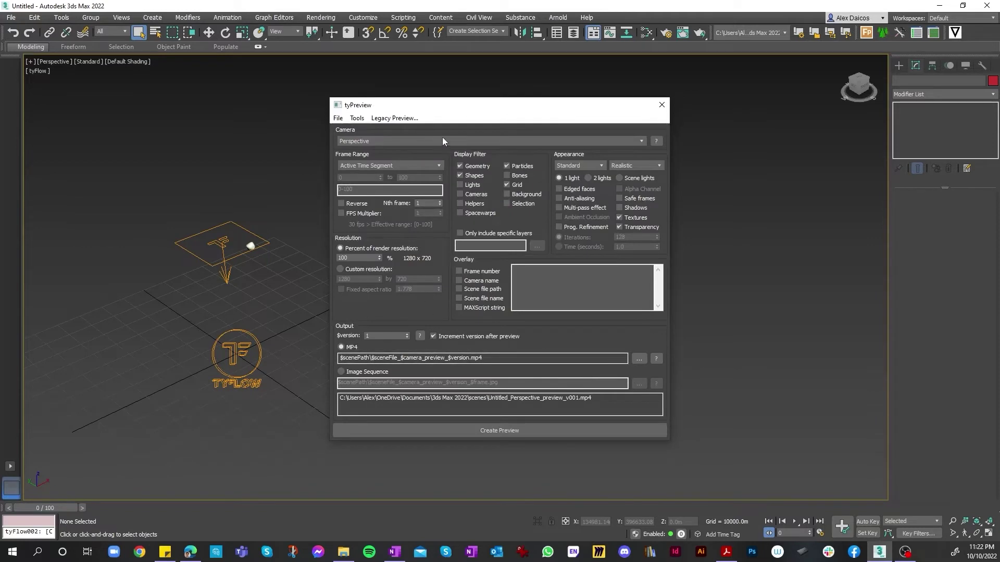
# Step: Set the preview to High Quality appearance with a custom 1920×1080 resolution
pyautogui.click(580, 168)
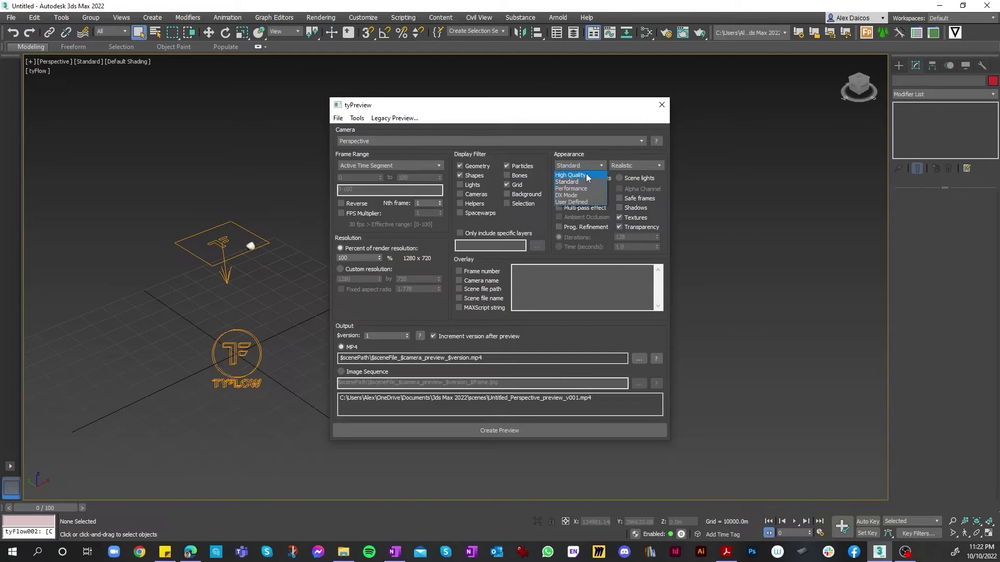
pyautogui.click(586, 175)
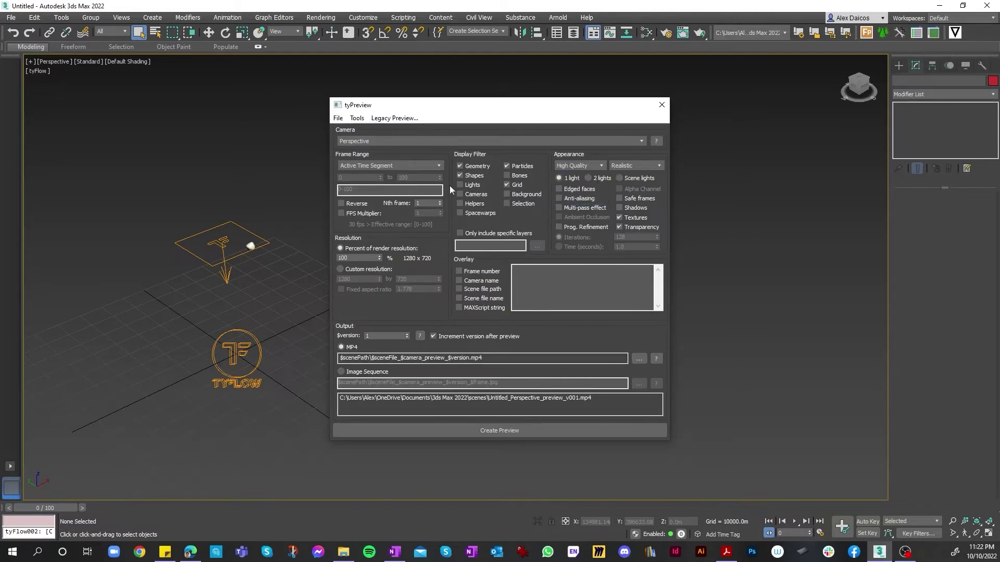
pyautogui.click(364, 269)
pyautogui.doubleClick(359, 279)
pyautogui.write('19')
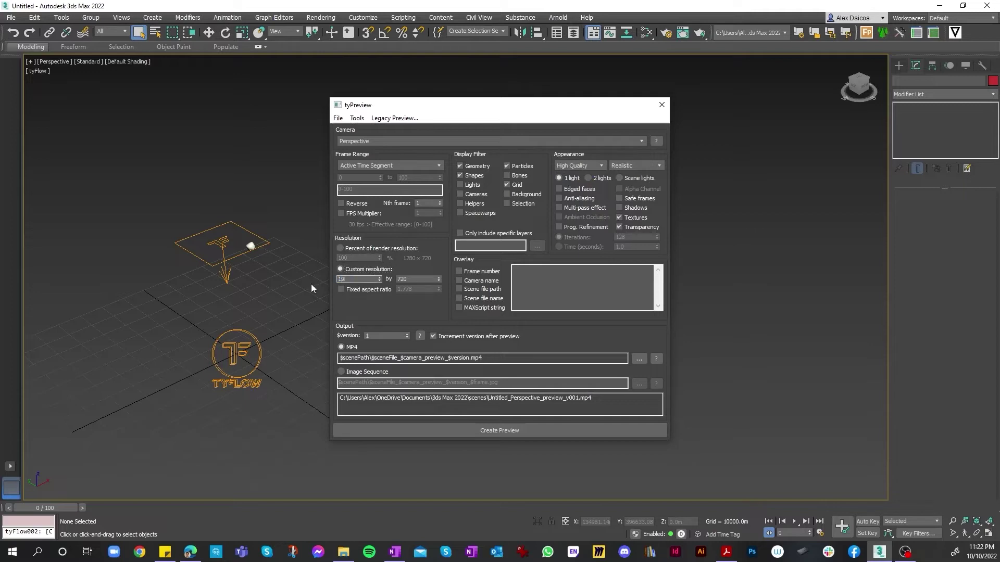
pyautogui.press('Tab')
pyautogui.write('1080')
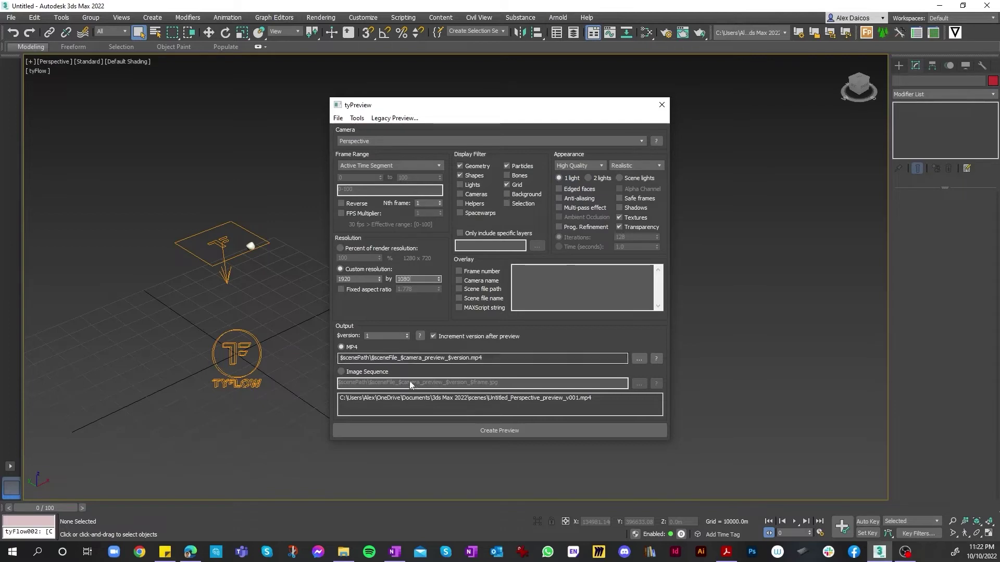
# Step: Copy the Week 9 project folder path from File Explorer's address bar
pyautogui.click(535, 398)
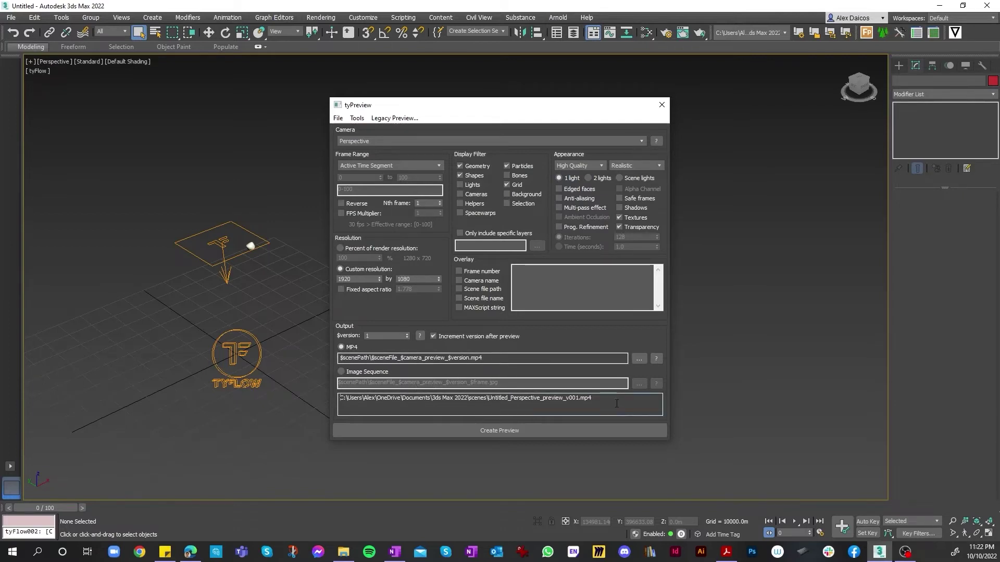
pyautogui.hotkey('ctrl', 'a')
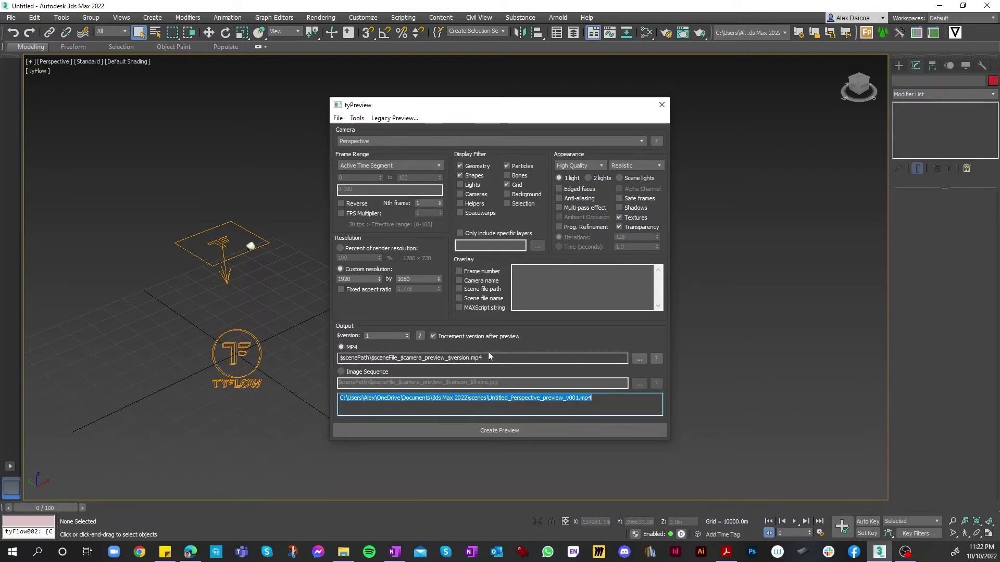
pyautogui.click(343, 552)
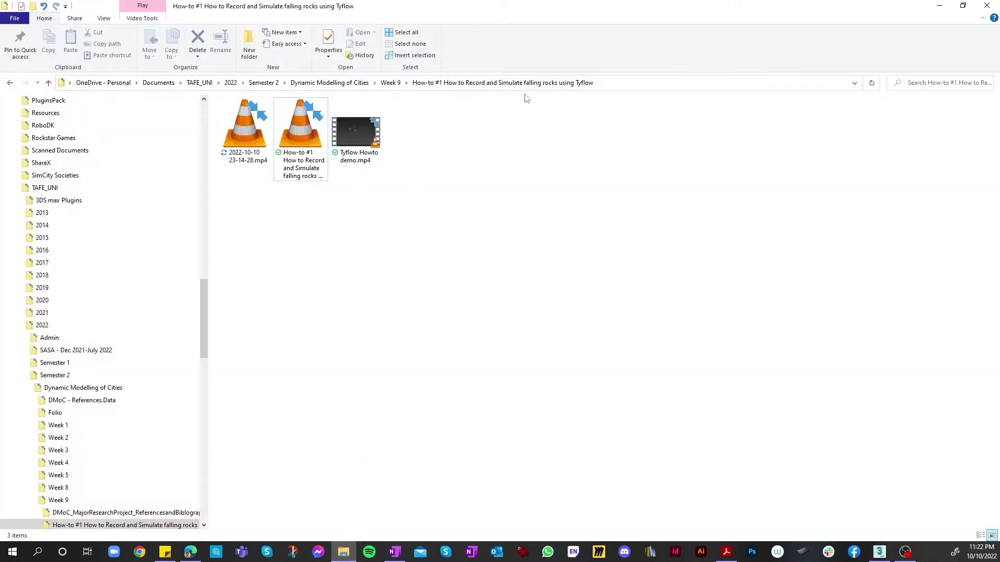
pyautogui.click(596, 84)
pyautogui.click(600, 86)
pyautogui.rightClick(603, 85)
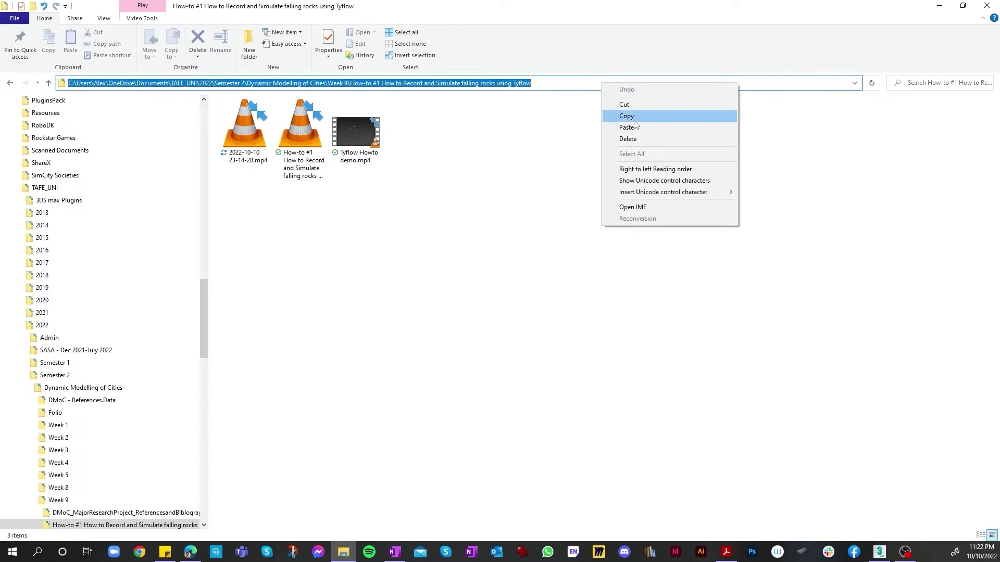
pyautogui.click(619, 119)
# Step: Replace the MP4 output path with the pasted Week 9 folder path and verify the full file path
pyautogui.click(938, 6)
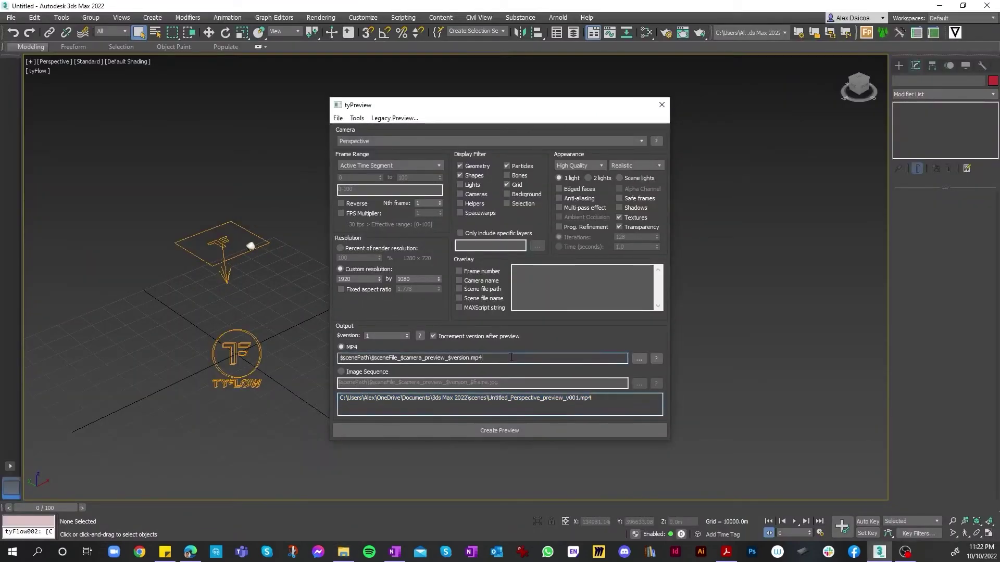
pyautogui.moveTo(484, 357); pyautogui.dragTo(260, 357)
pyautogui.press('BackSpace')
pyautogui.hotkey('ctrl', 'v')
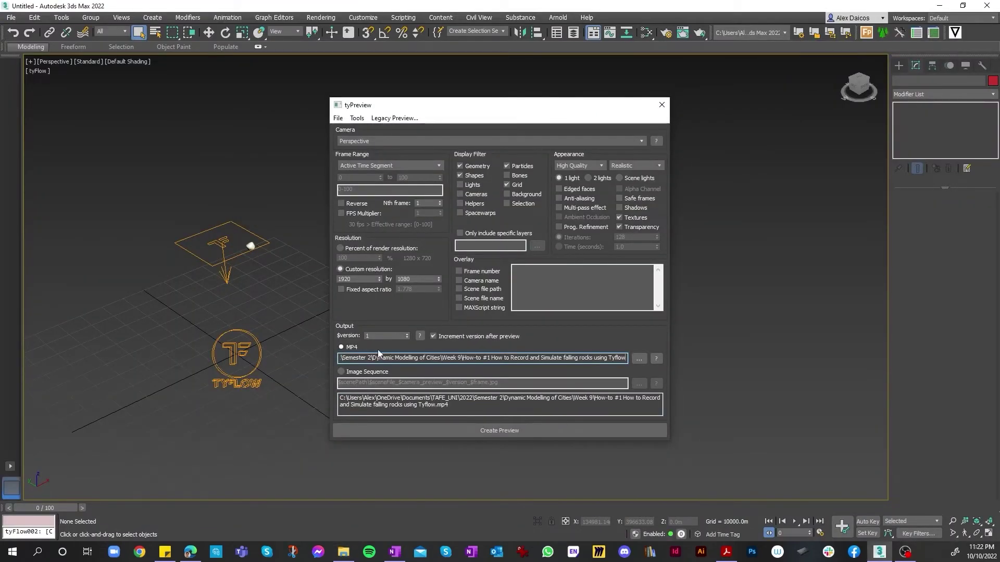
pyautogui.moveTo(377, 357); pyautogui.dragTo(272, 359)
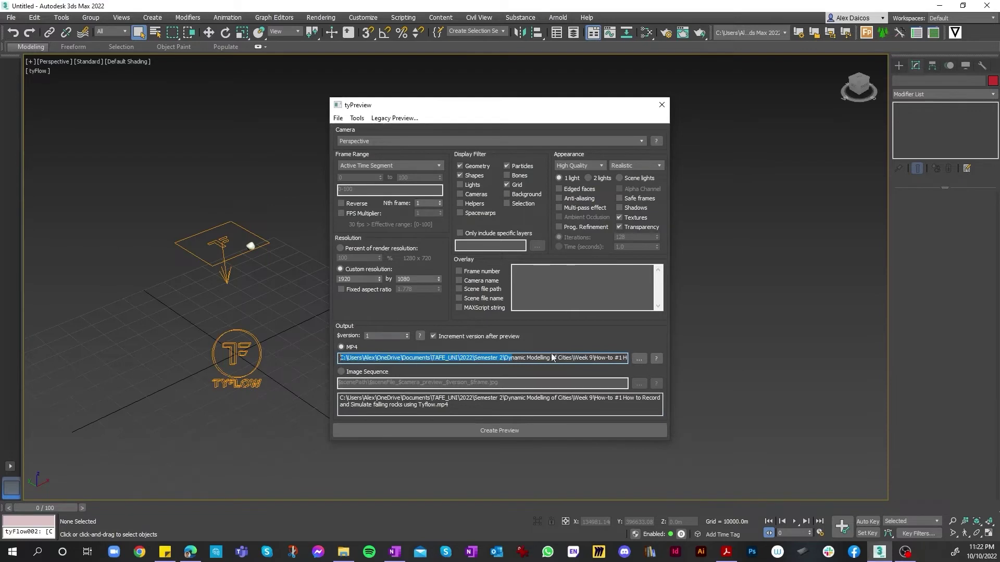
pyautogui.click(493, 404)
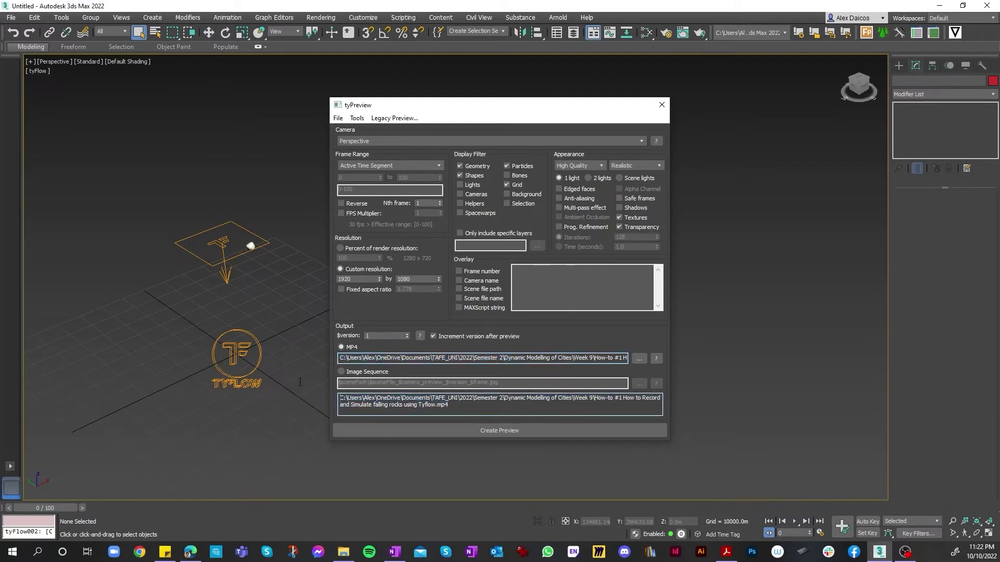
pyautogui.hotkey('ctrl', 'a')
pyautogui.click(398, 397)
pyautogui.hotkey('ctrl', 'a')
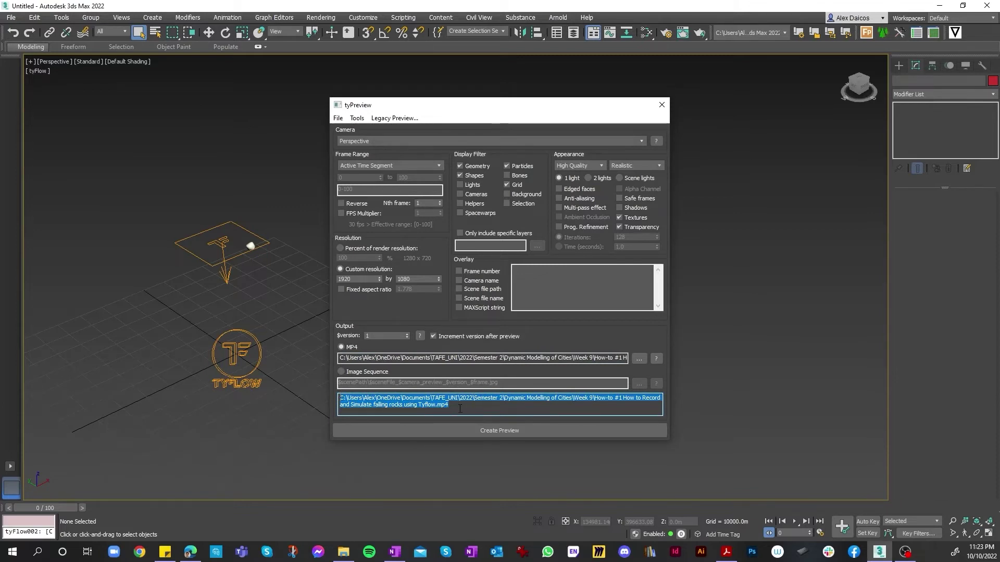
# Step: Create the tyPreview MP4 of the falling-rocks simulation
pyautogui.click(478, 433)
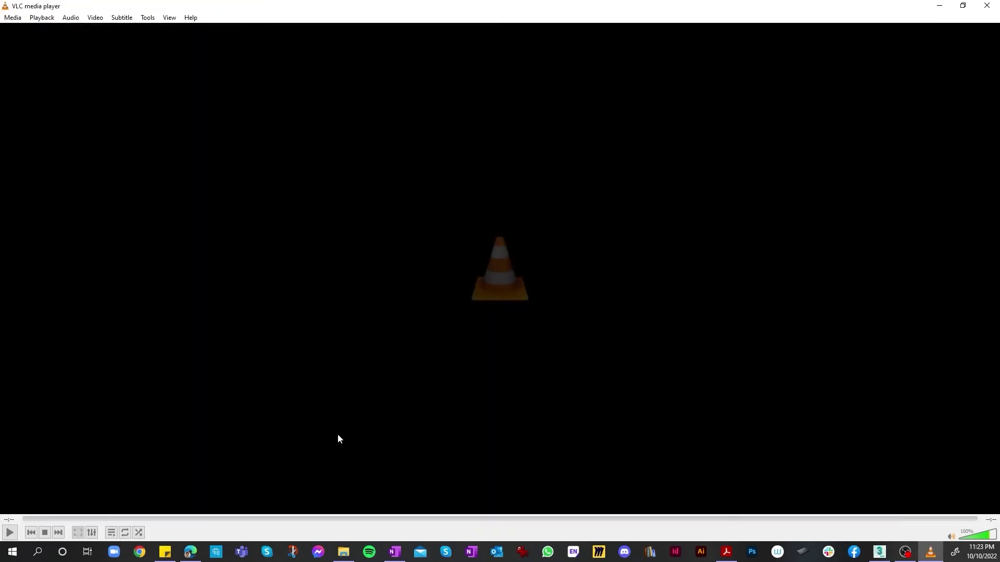
# Step: Play the exported falling-rocks MP4 in VLC
pyautogui.click(11, 531)
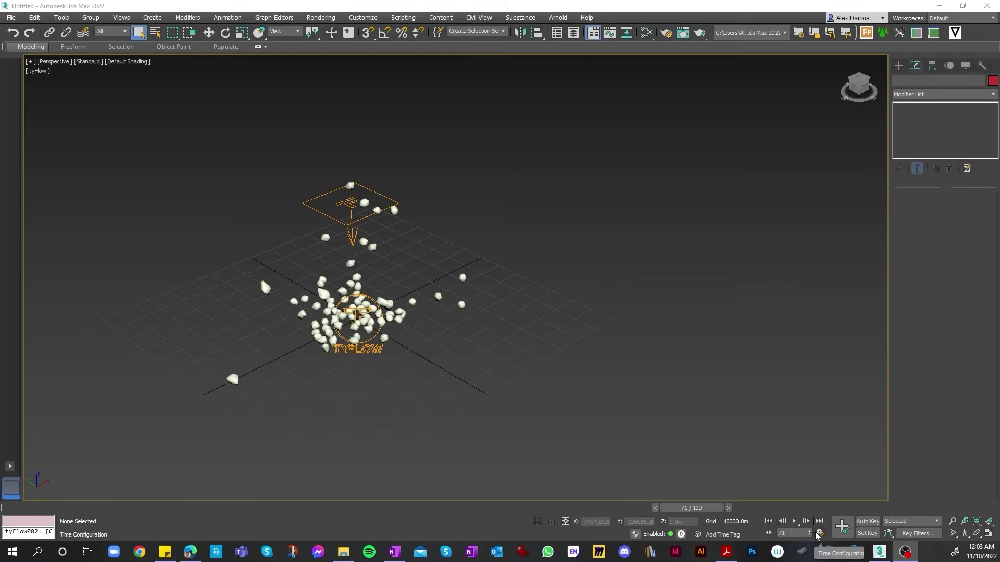
# Step: Rewind to frame 0, set playback speed to 1x, and play the simulation
pyautogui.moveTo(692, 508); pyautogui.dragTo(46, 508)
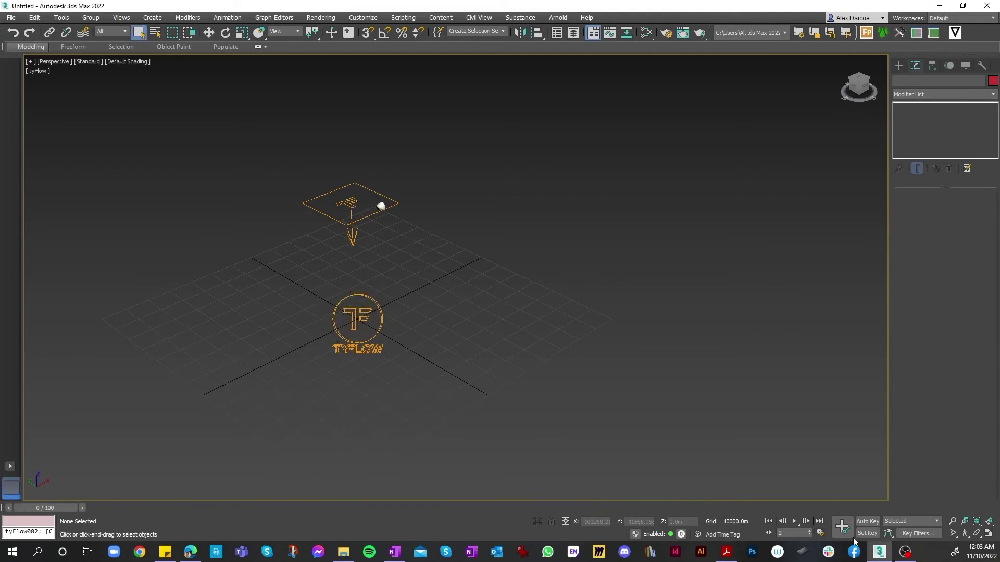
pyautogui.click(821, 533)
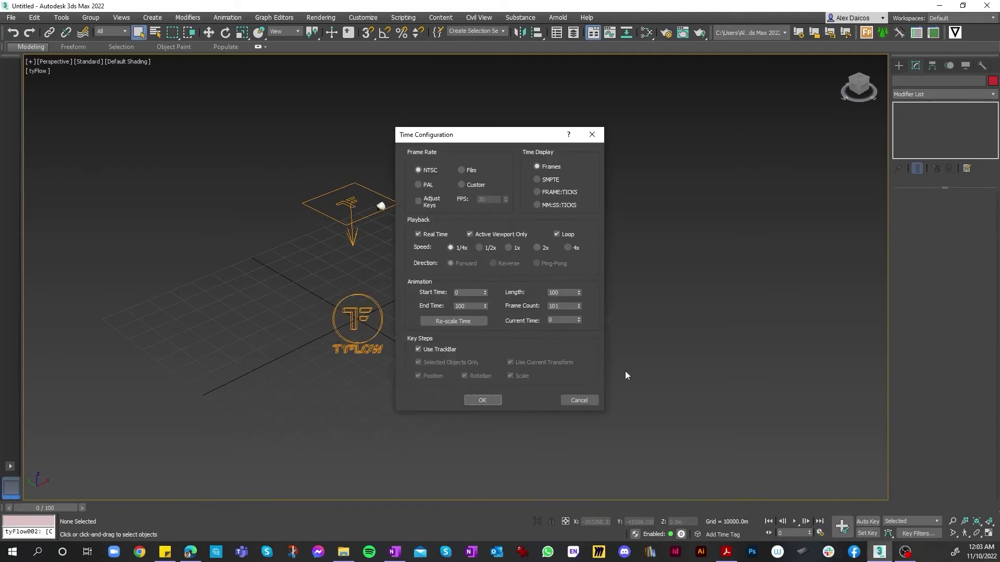
pyautogui.click(592, 135)
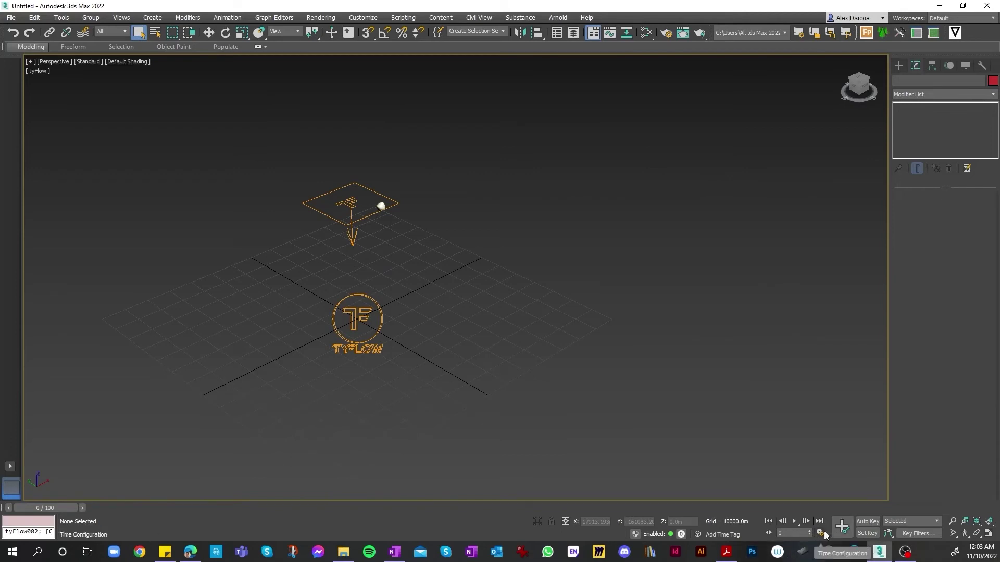
pyautogui.click(821, 532)
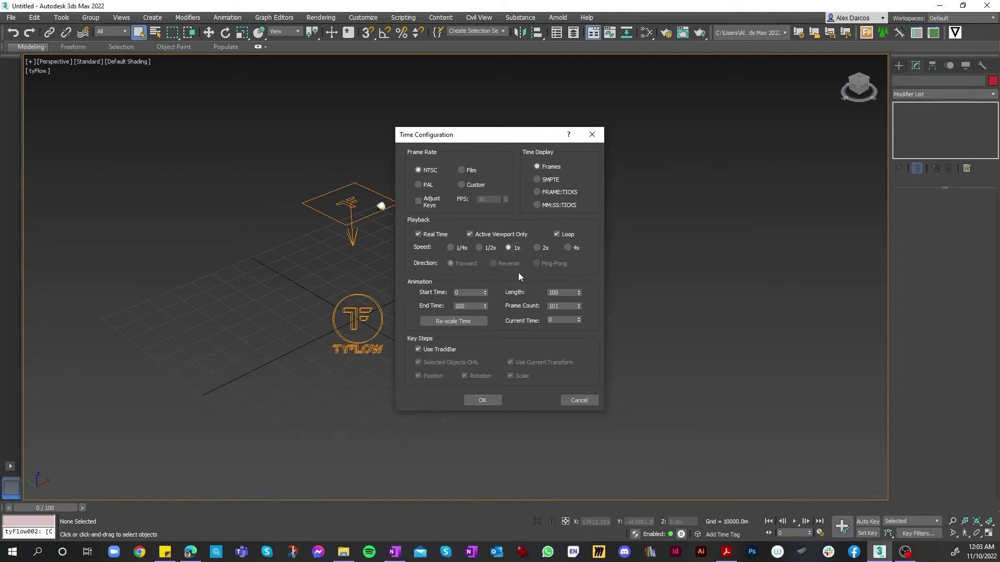
pyautogui.click(510, 247)
pyautogui.click(484, 399)
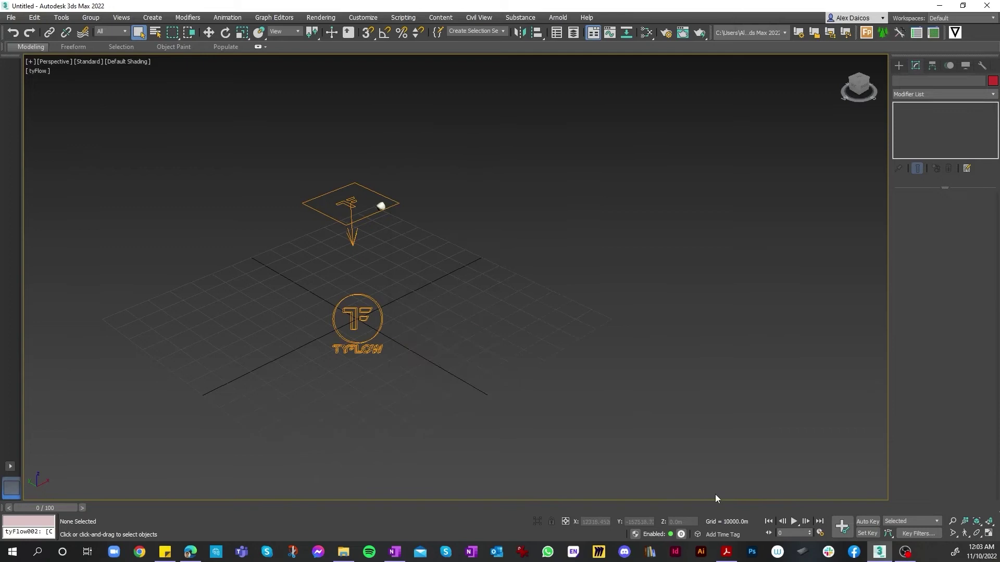
pyautogui.click(792, 521)
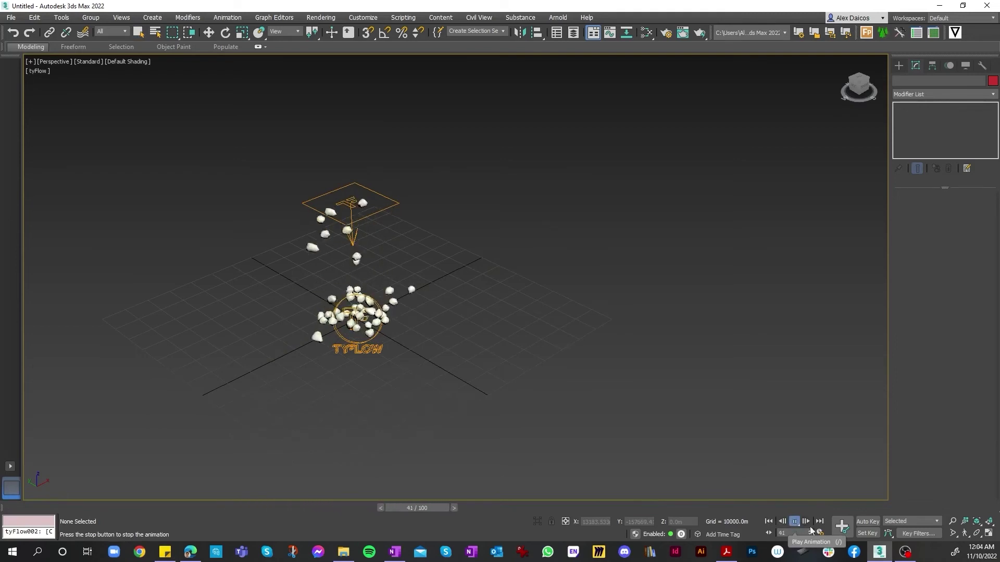
# Step: Set playback speed to 1/4x, replay from frame 0, and stop at frame 14
pyautogui.click(820, 533)
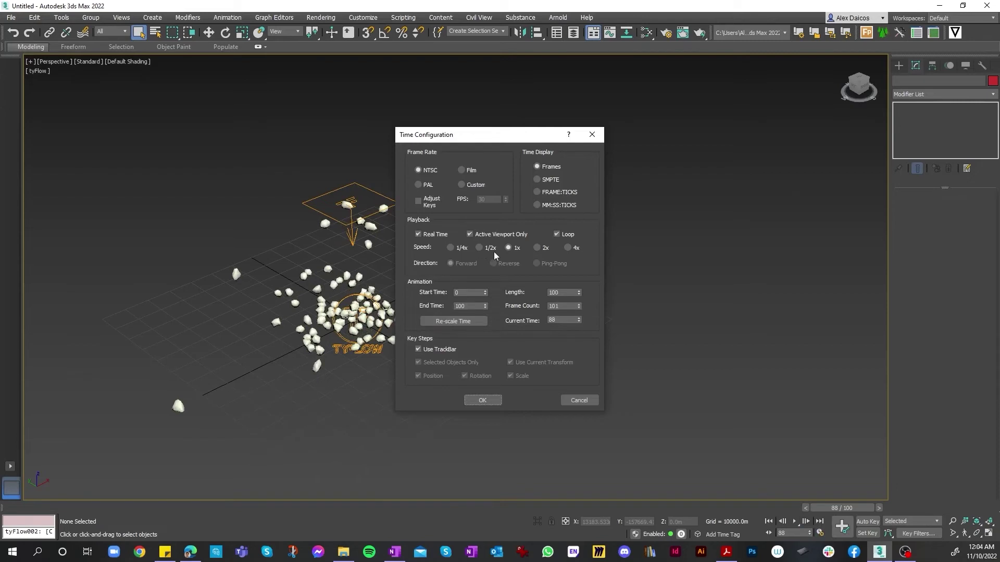
pyautogui.click(488, 248)
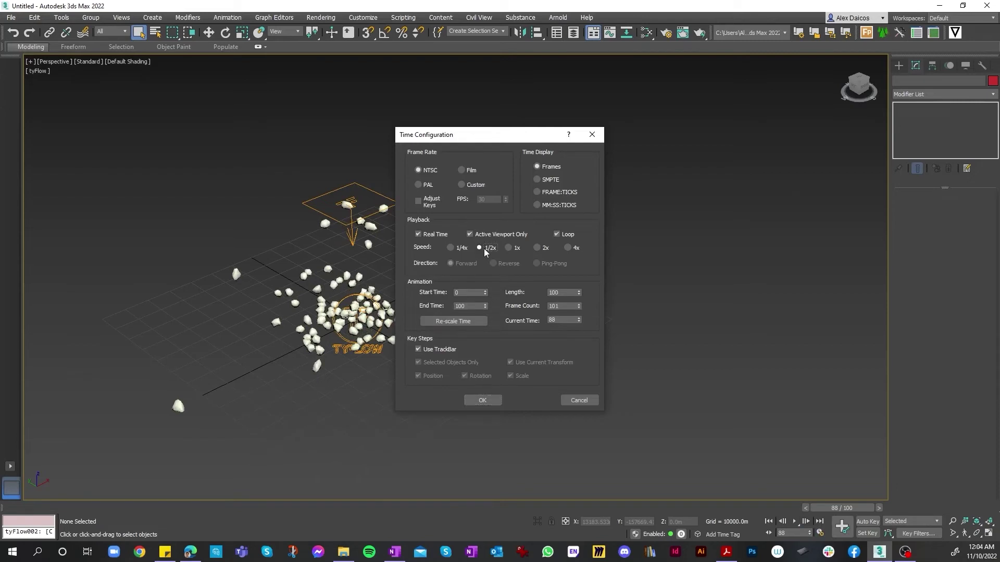
pyautogui.click(461, 248)
pyautogui.click(483, 400)
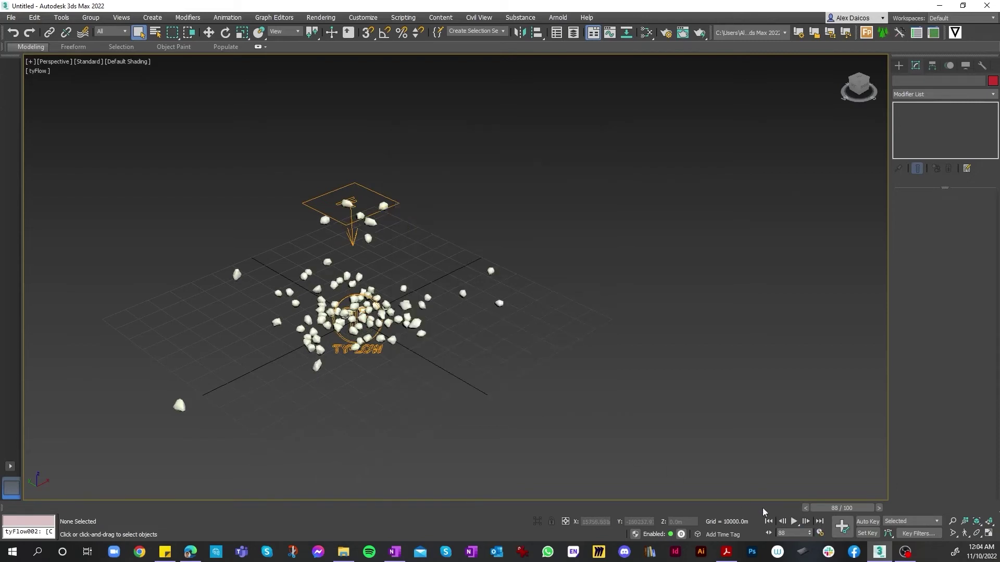
pyautogui.click(817, 522)
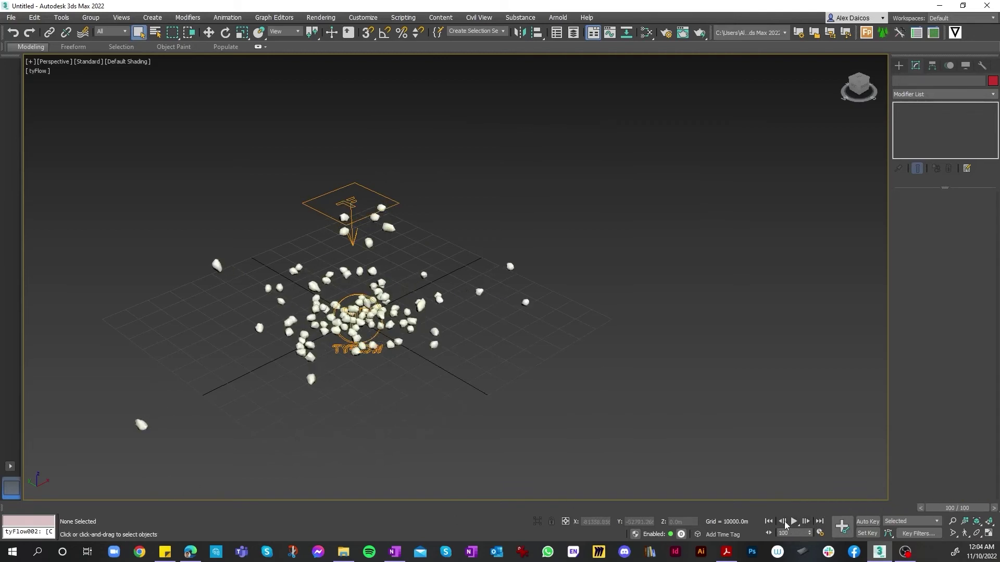
pyautogui.click(769, 521)
pyautogui.click(792, 521)
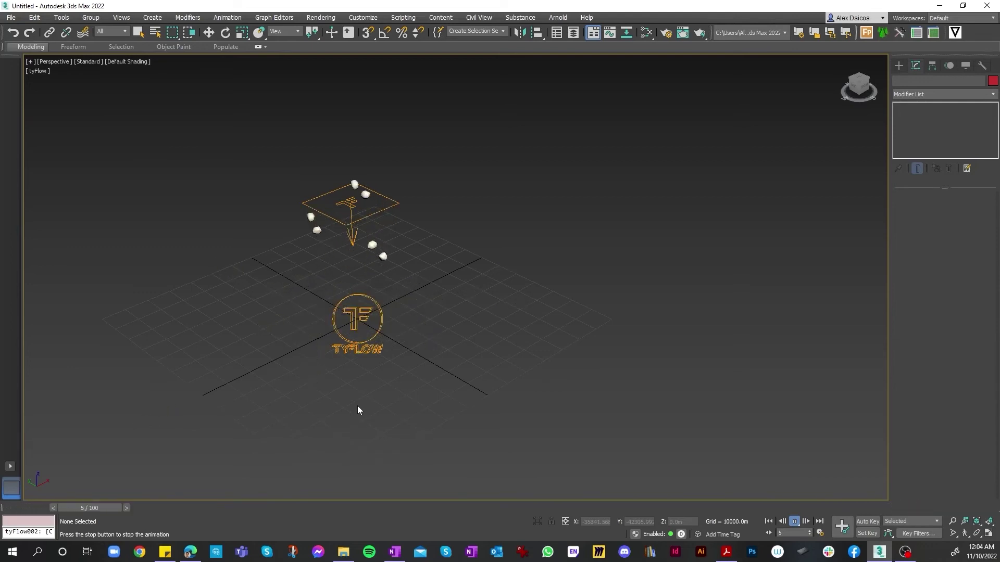
pyautogui.click(794, 521)
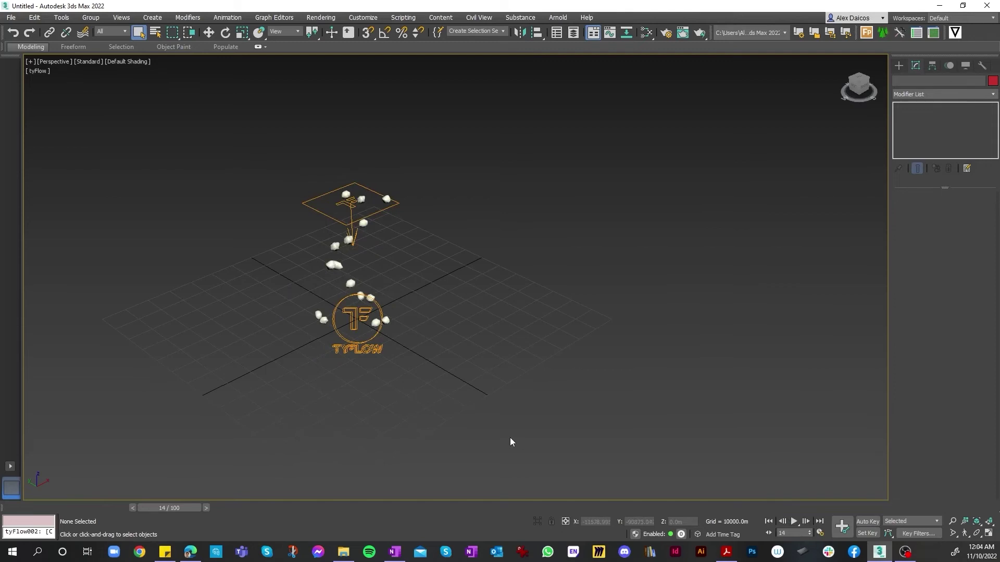
# Step: Search 'Tyfloe' in Edge and bring up tyFlow's pricing cards with the free download
pyautogui.click(191, 553)
pyautogui.click(193, 28)
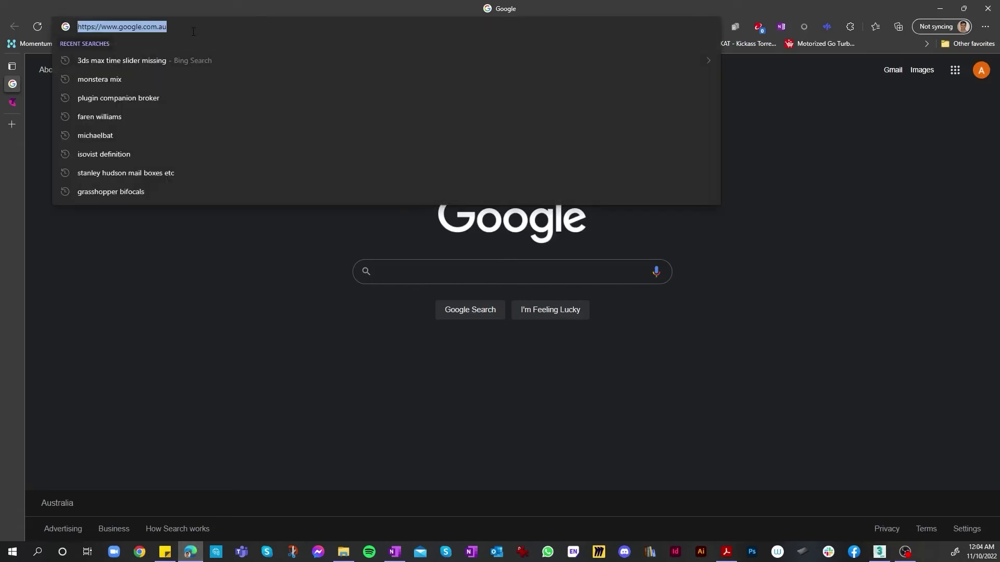
pyautogui.write('Ty')
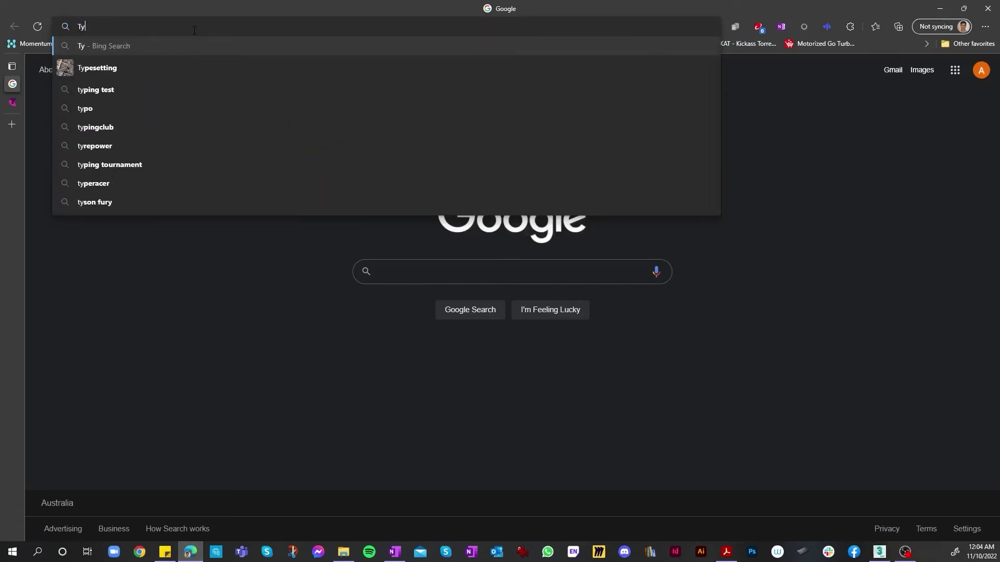
pyautogui.write('floe')
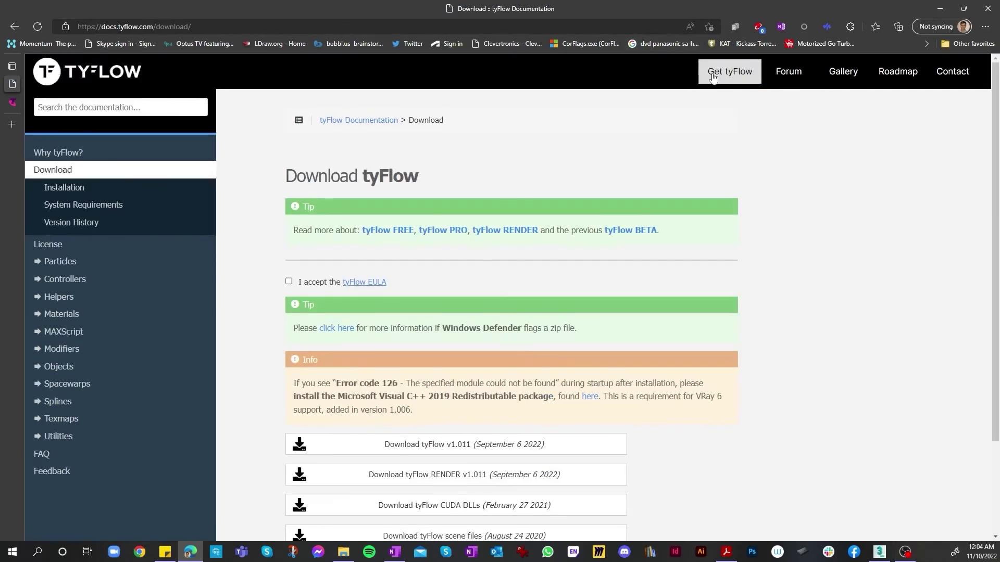
pyautogui.click(713, 76)
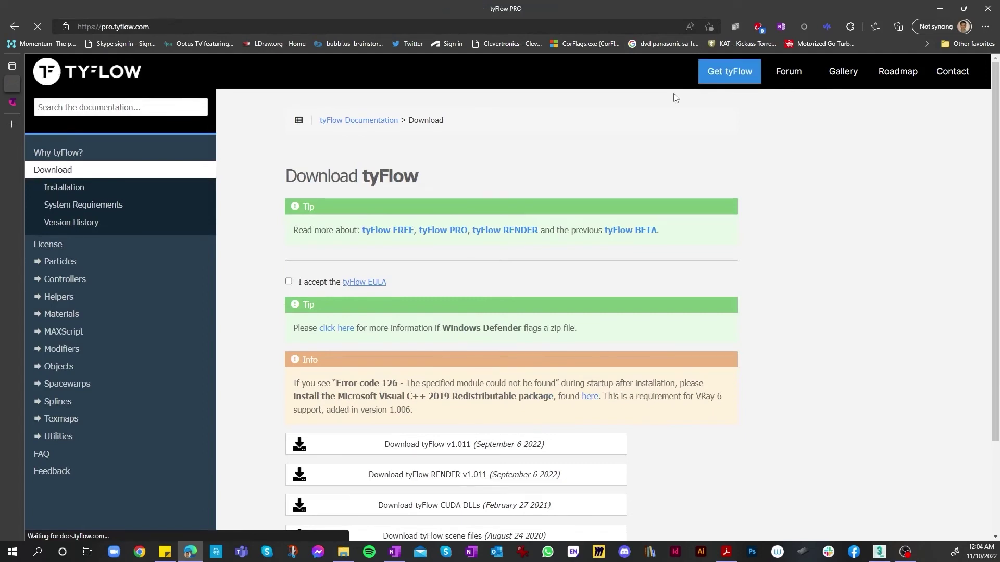
pyautogui.scroll(-4, 504, 361)
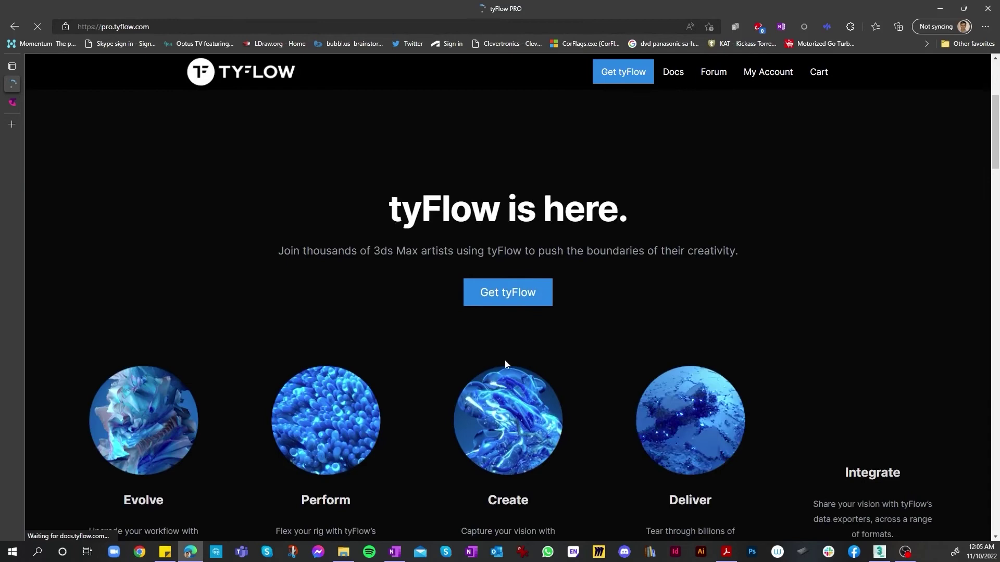
pyautogui.click(506, 289)
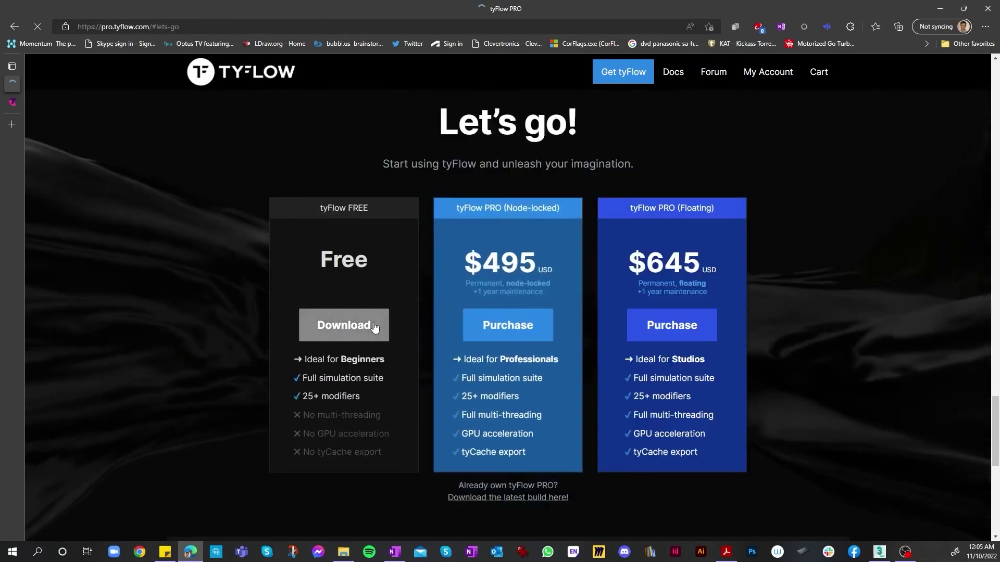
pyautogui.scroll(-4, 454, 379)
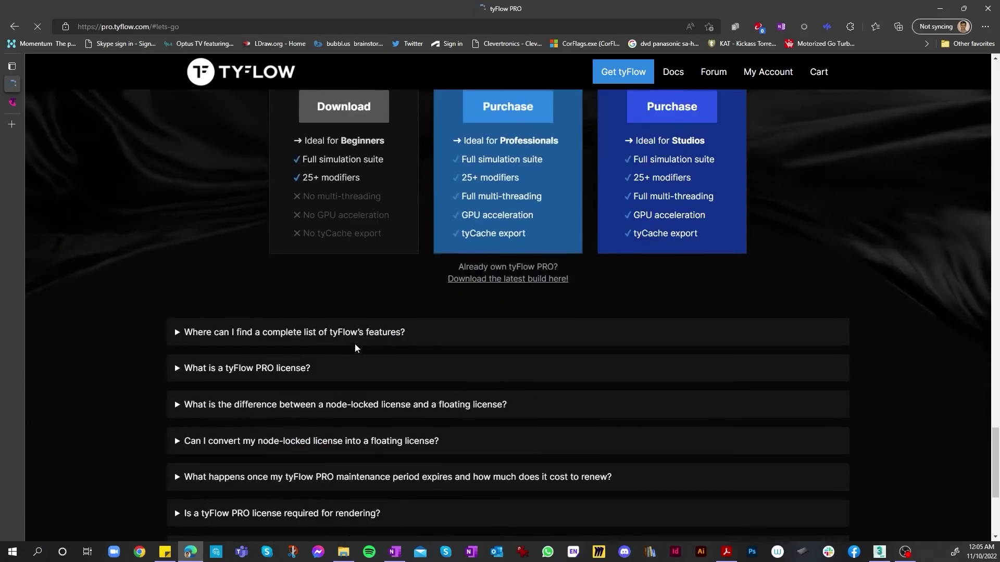
pyautogui.scroll(3, 454, 379)
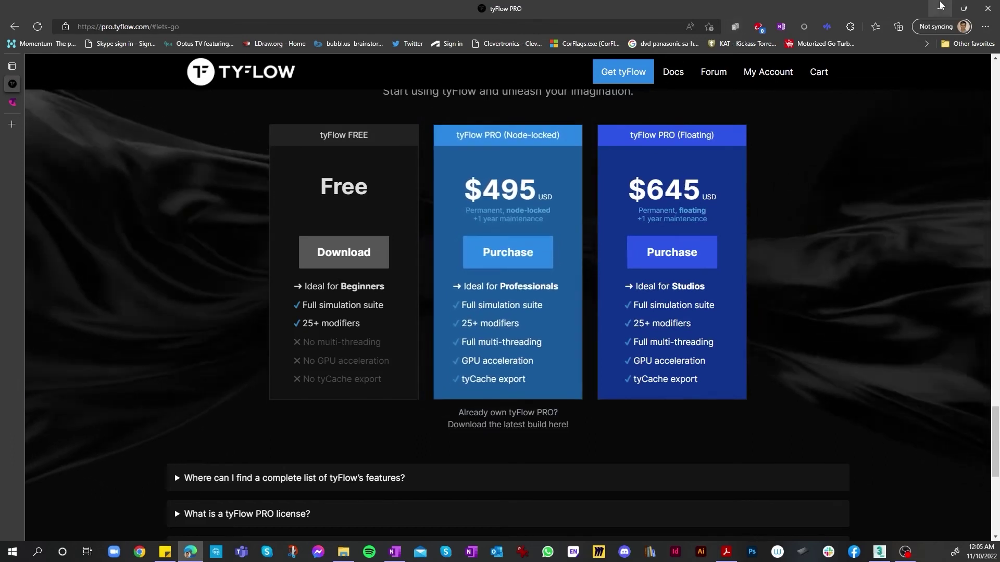
pyautogui.hotkey('alt', 'Tab')
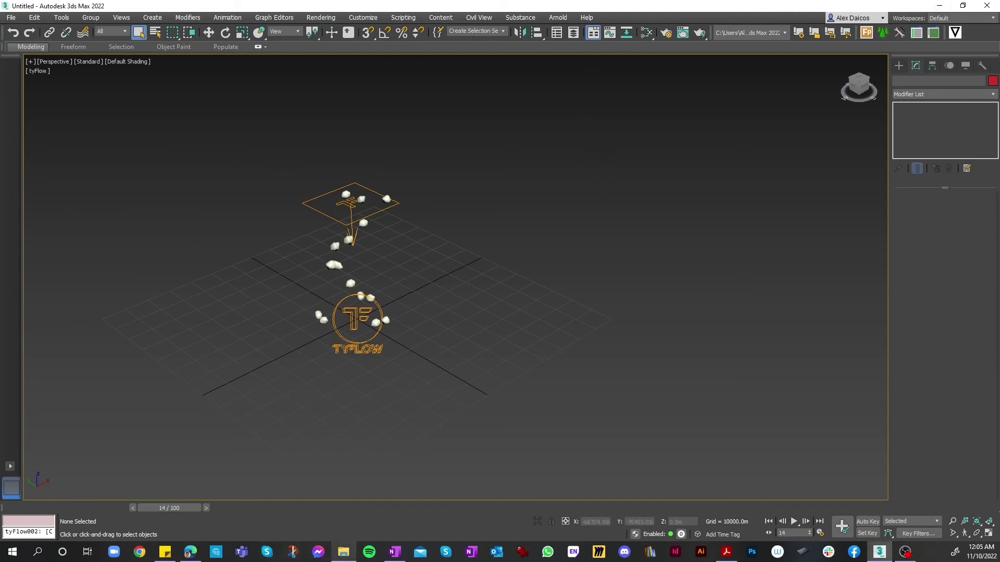
# Step: Browse to D:\Program Files\Autodesk\3ds Max 2022\Plugins to show tyFlow_2022.dlo, then close Explorer
pyautogui.click(343, 542)
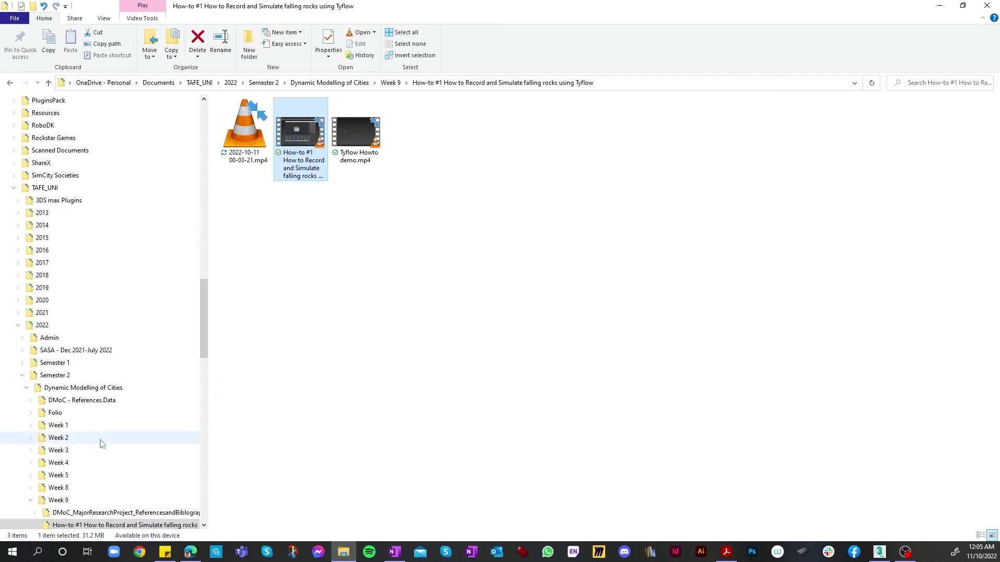
pyautogui.scroll(-20, 78, 442)
pyautogui.click(46, 496)
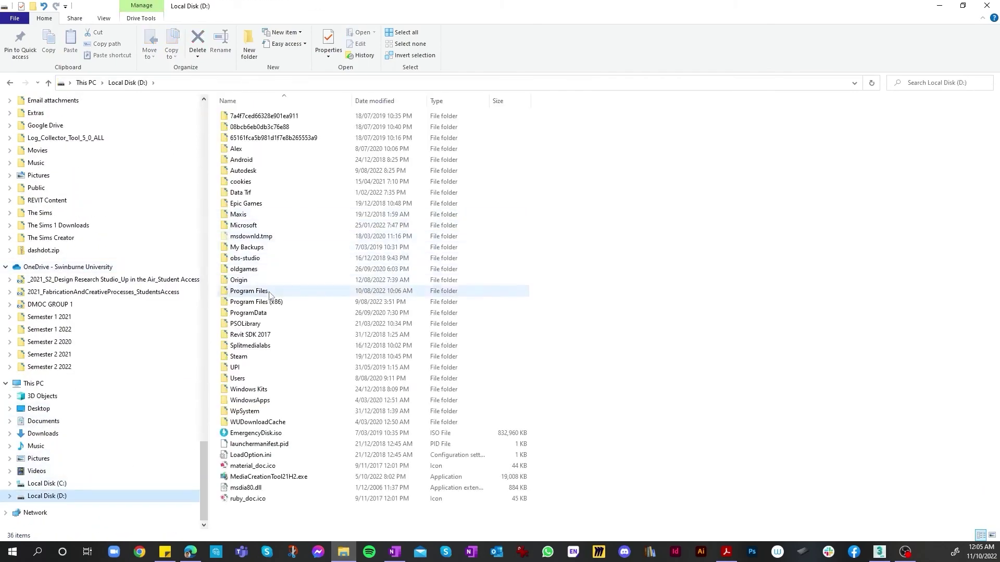
pyautogui.doubleClick(249, 291)
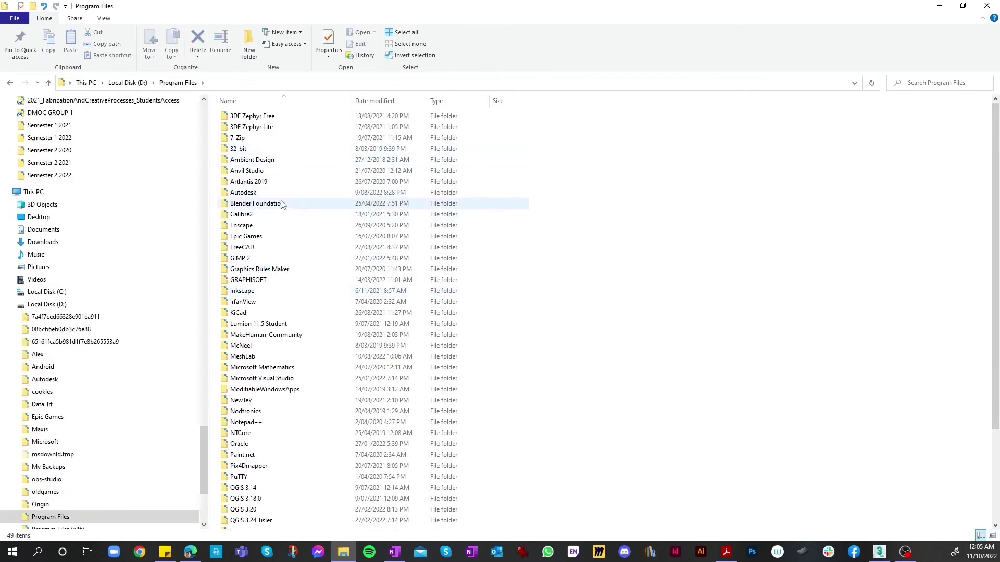
pyautogui.doubleClick(263, 192)
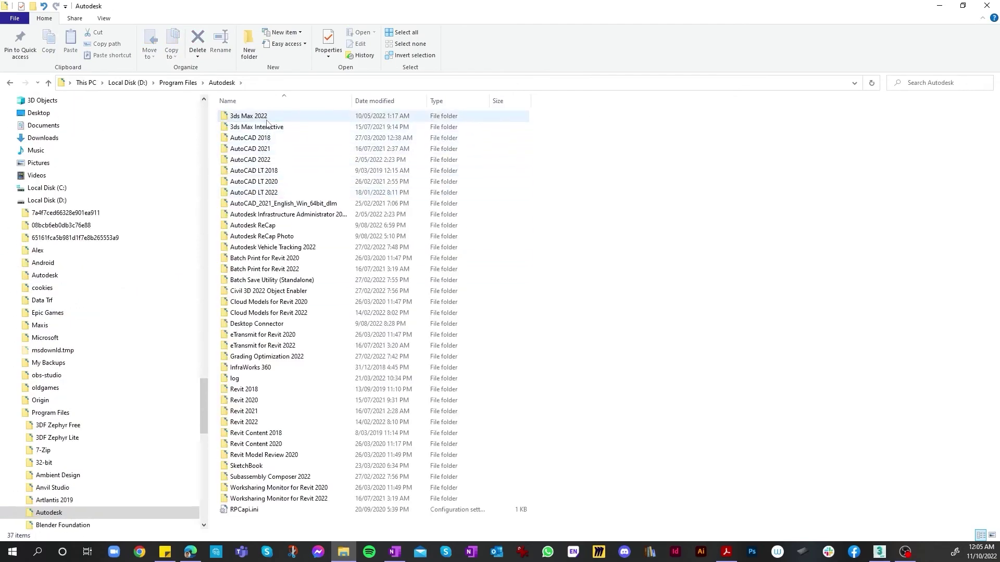
pyautogui.doubleClick(249, 115)
pyautogui.scroll(-20, 266, 431)
pyautogui.scroll(20, 264, 428)
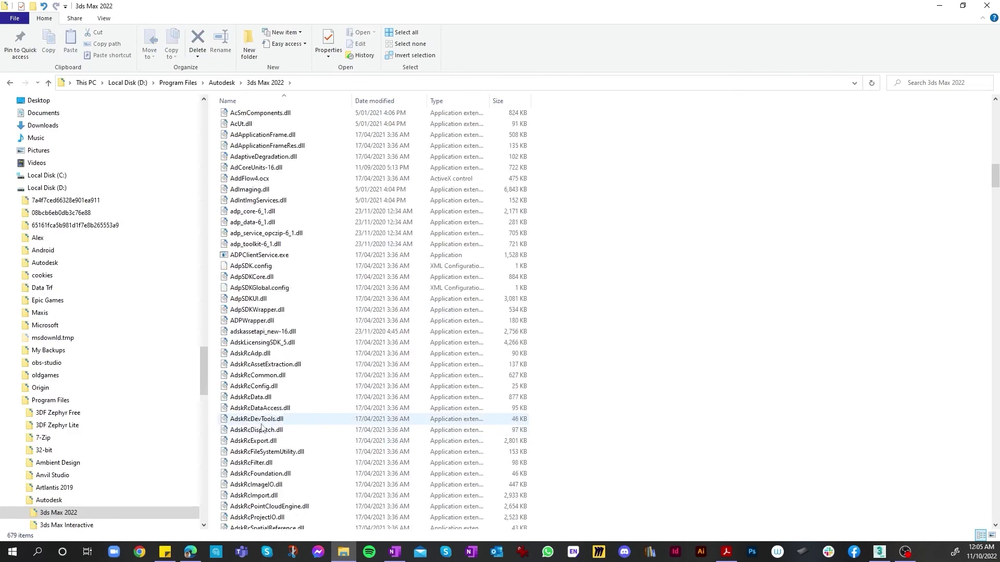
pyautogui.scroll(-1, 266, 446)
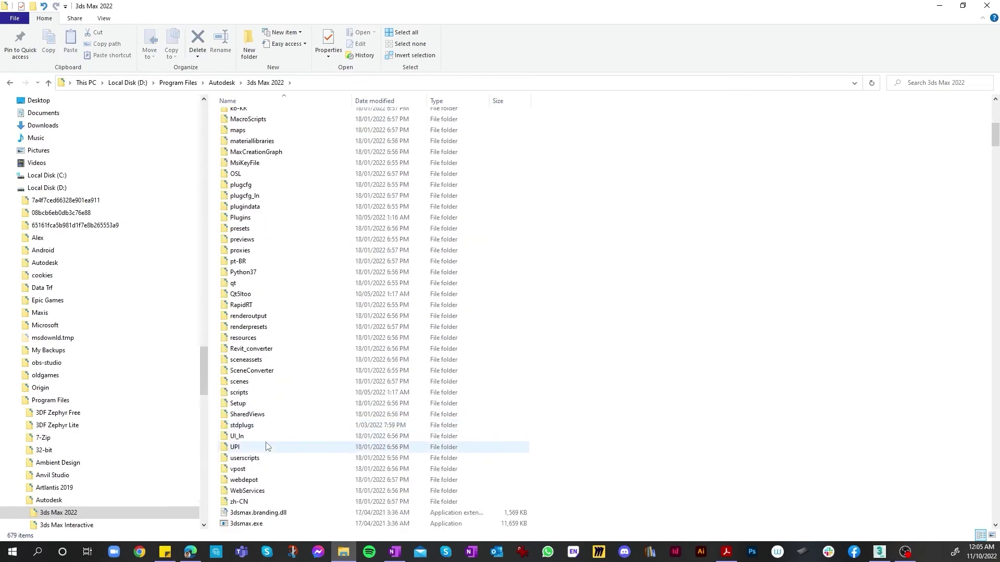
pyautogui.doubleClick(244, 217)
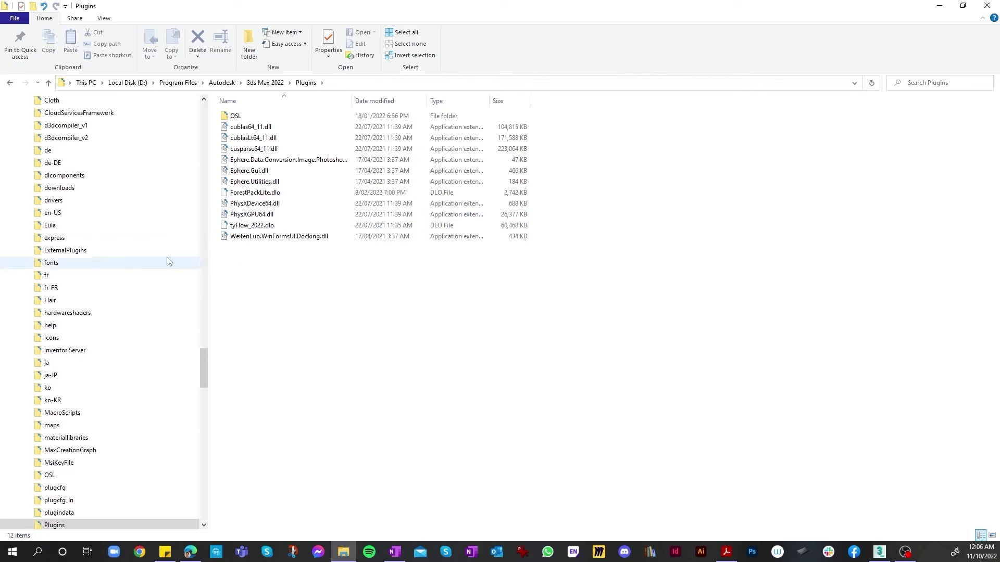
pyautogui.click(986, 5)
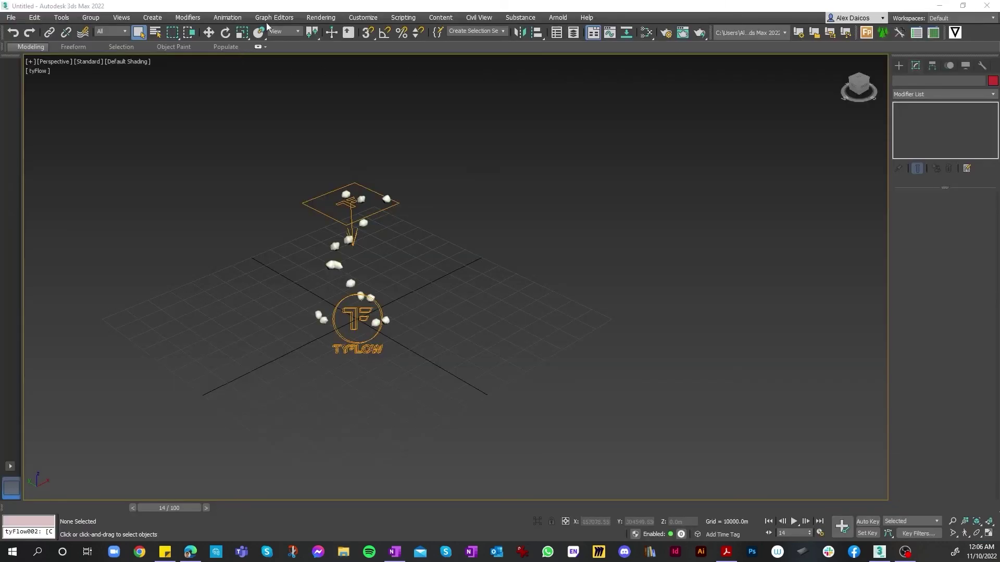
pyautogui.click(356, 18)
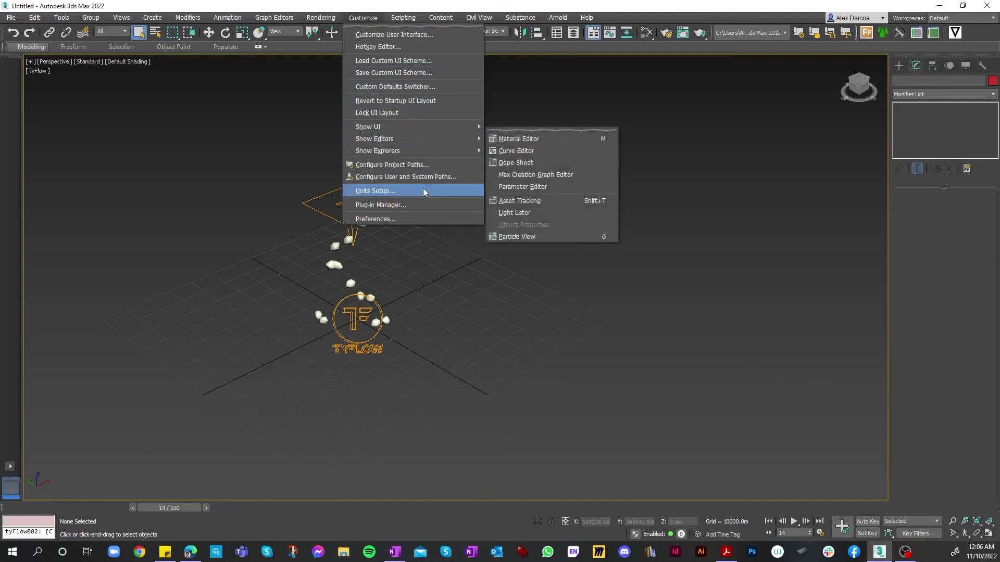
pyautogui.click(454, 206)
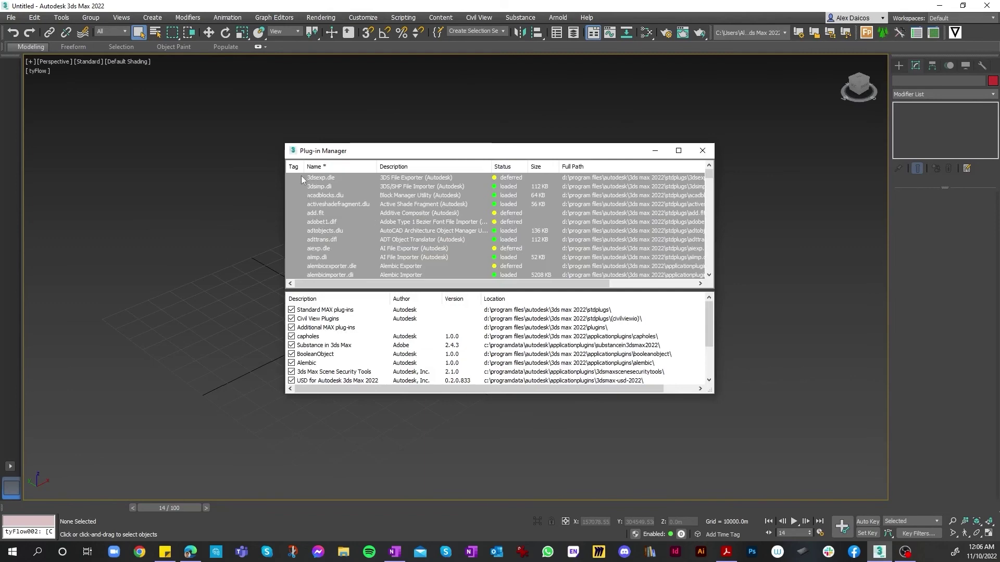
pyautogui.scroll(-3, 342, 250)
pyautogui.scroll(-20, 343, 249)
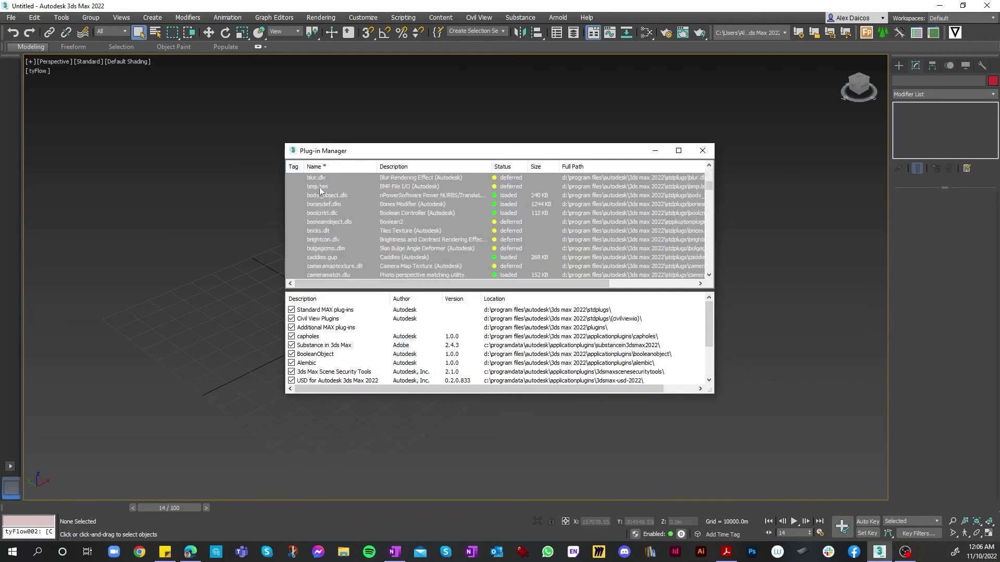
pyautogui.scroll(15, 332, 227)
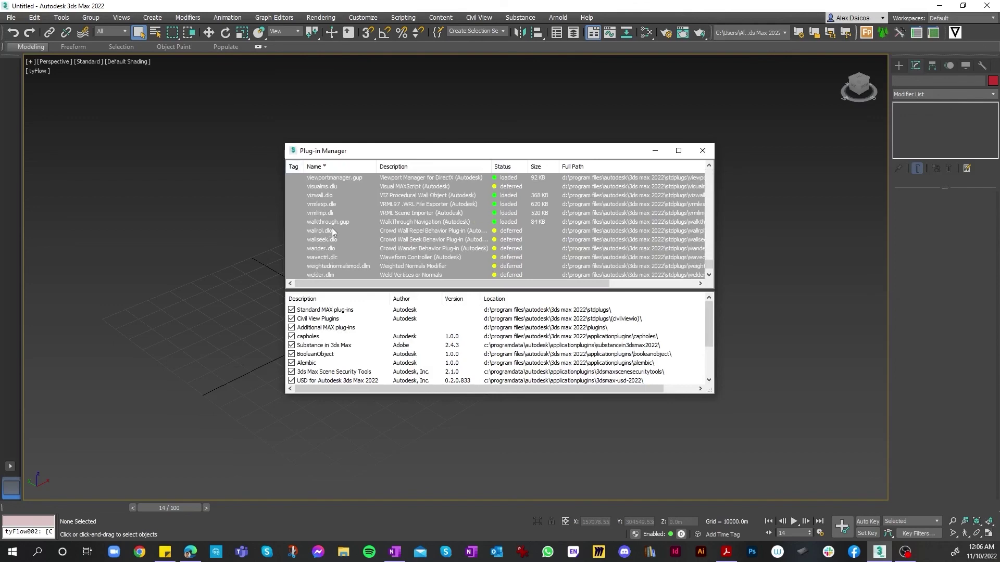
pyautogui.click(701, 151)
pyautogui.click(726, 551)
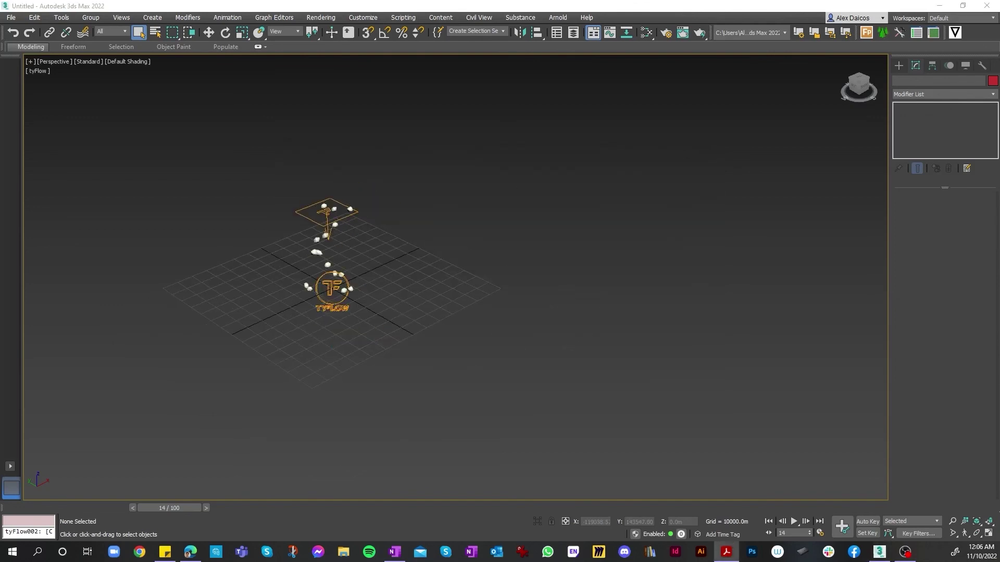
pyautogui.click(878, 552)
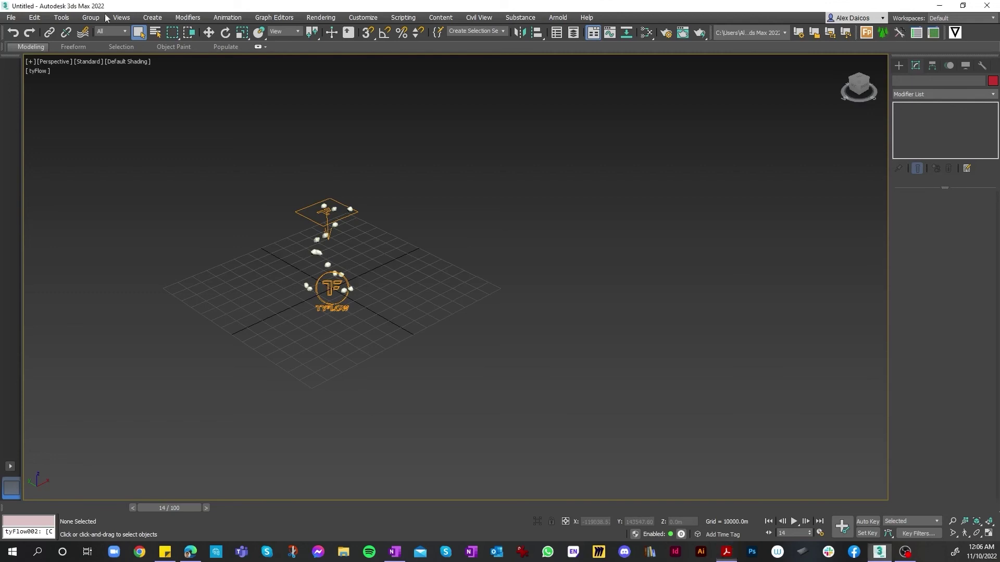
pyautogui.click(365, 18)
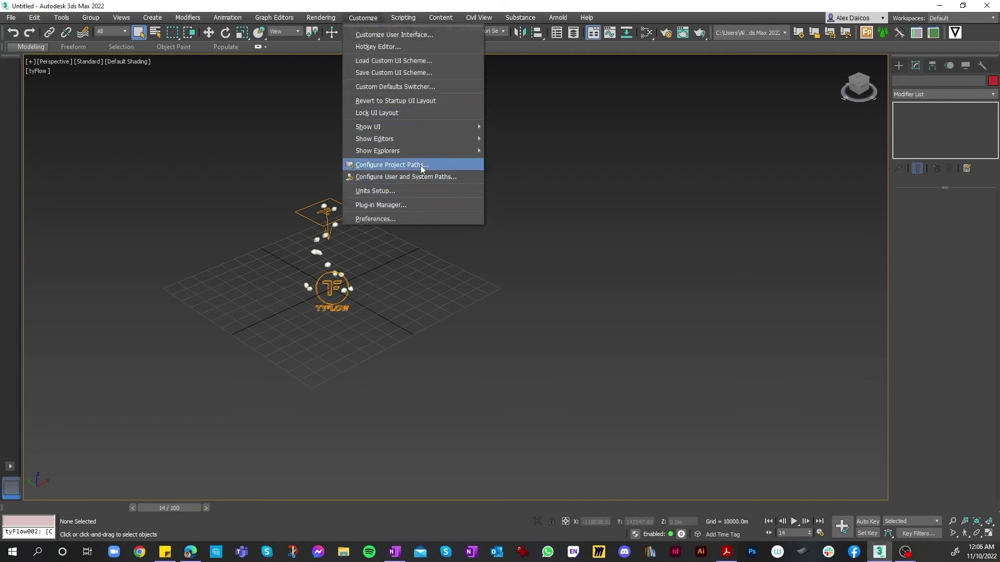
pyautogui.click(452, 177)
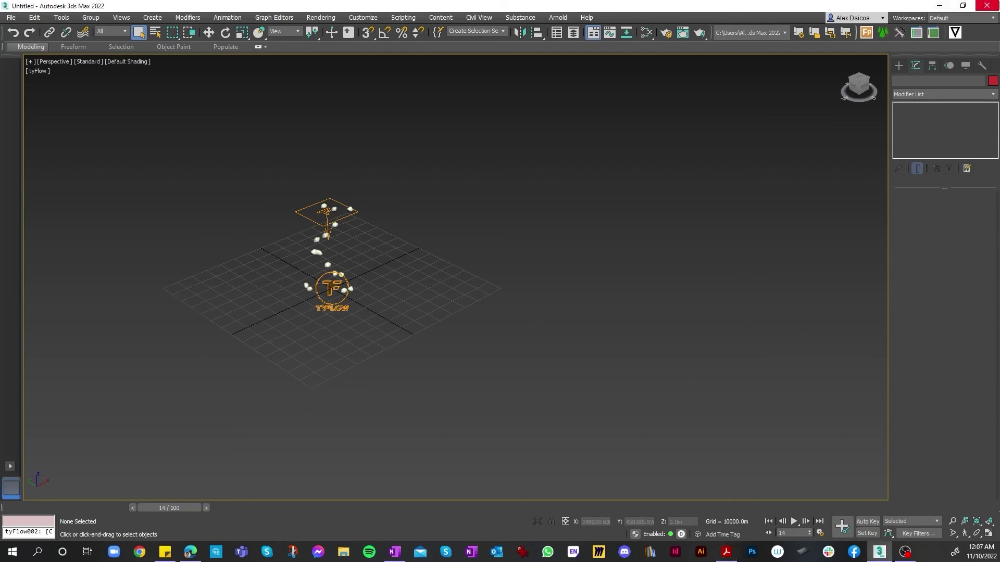
pyautogui.scroll(-2, 410, 123)
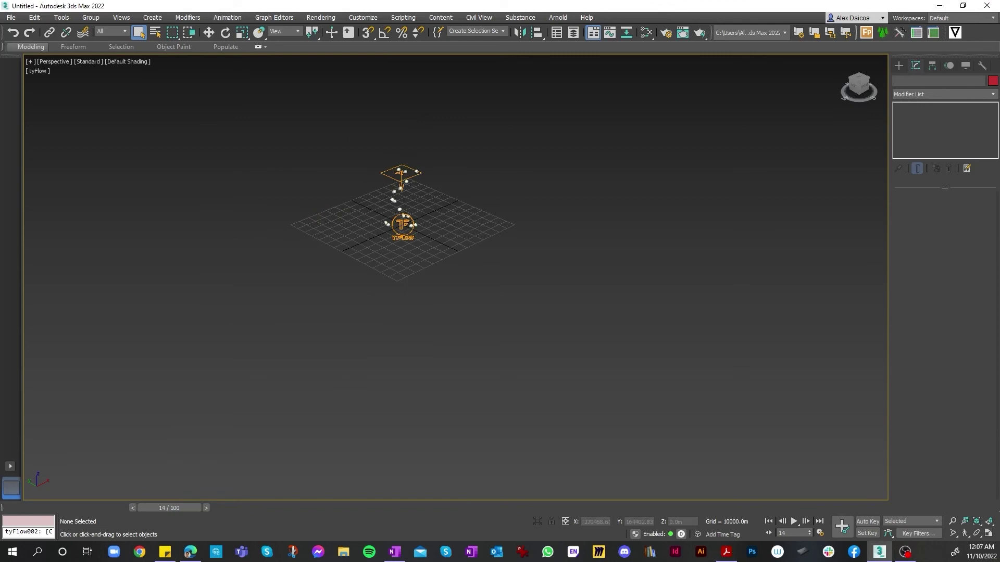